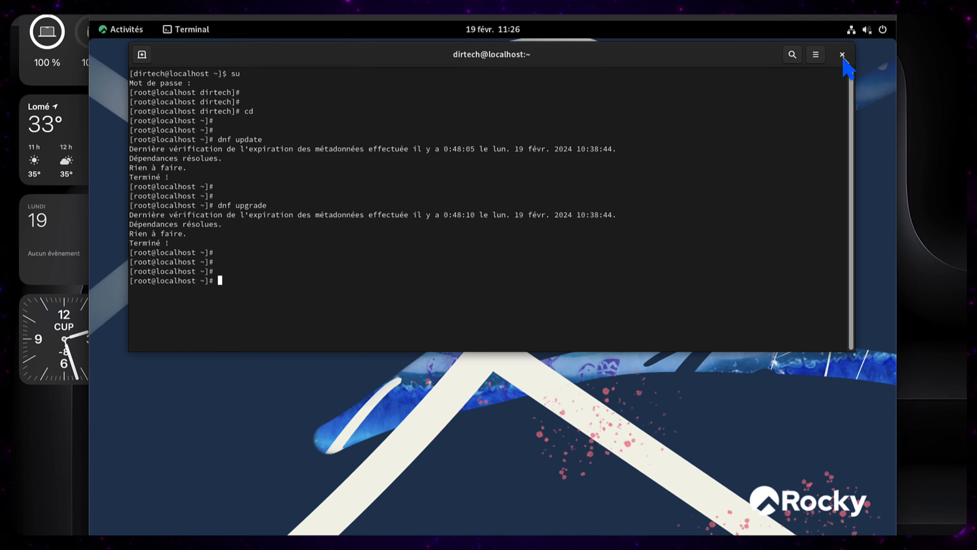
Step: Close the GNOME Terminal window and confirm with 'Fermer le terminal'
{"action": "left_click", "coordinate": [842, 55]}
{"action": "left_click", "coordinate": [563, 219]}
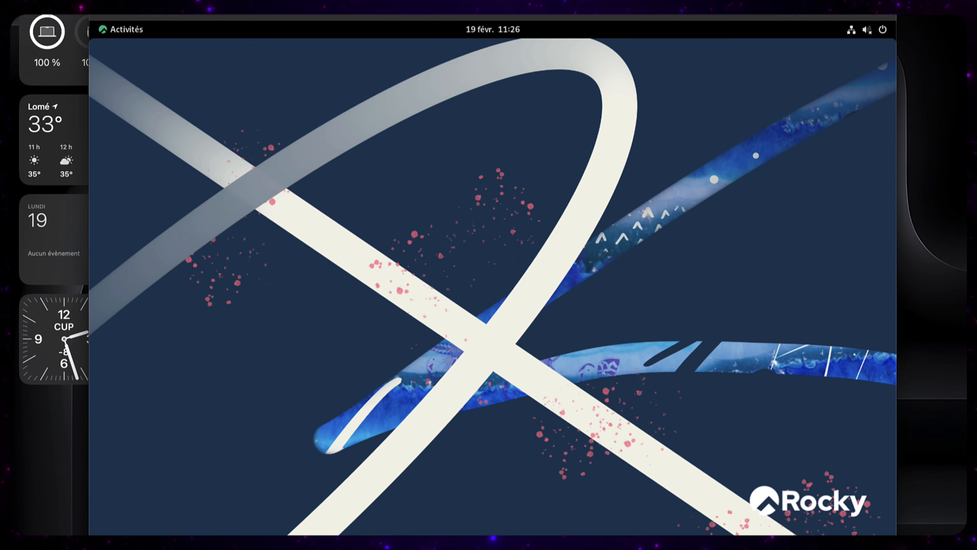
{"action": "left_click", "coordinate": [106, 33]}
{"action": "left_click", "coordinate": [377, 520]}
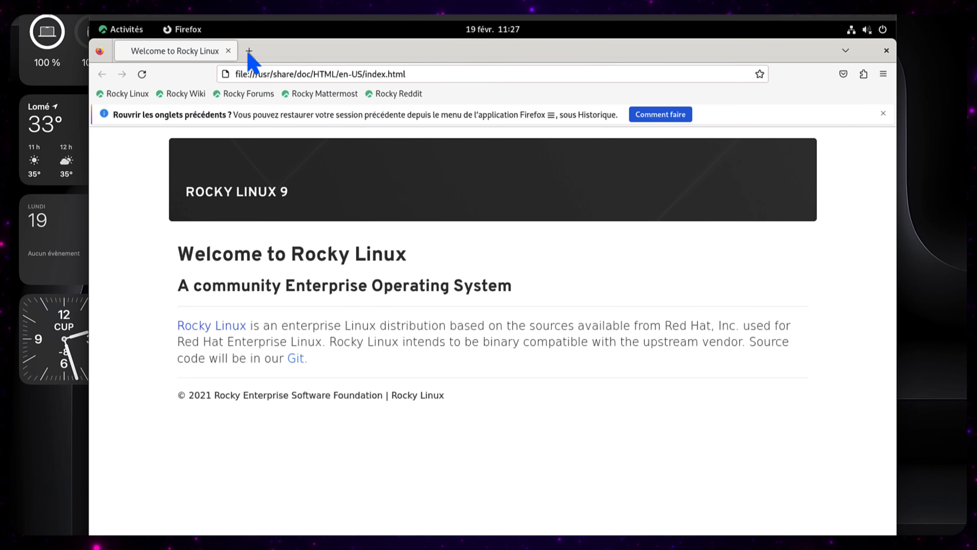
{"action": "left_click", "coordinate": [249, 51]}
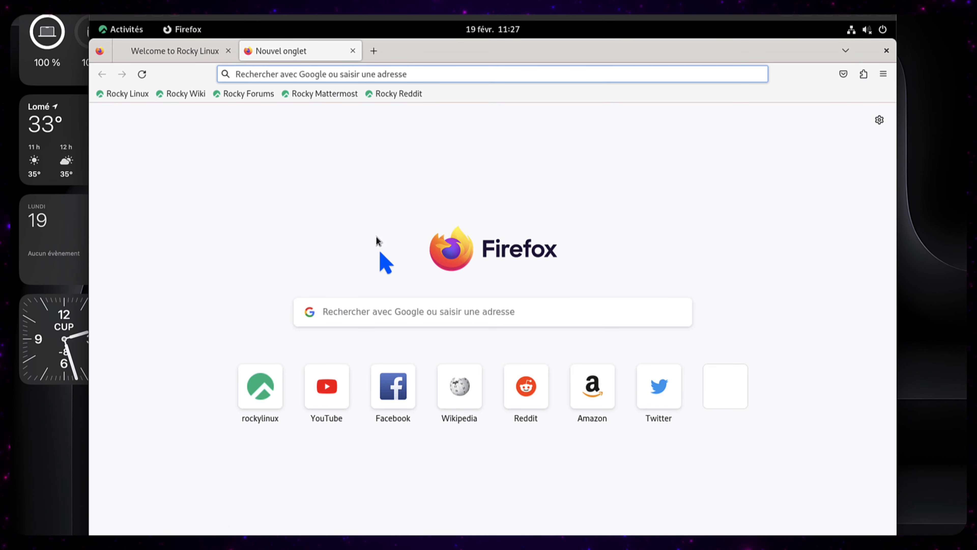
{"action": "left_click", "coordinate": [419, 311]}
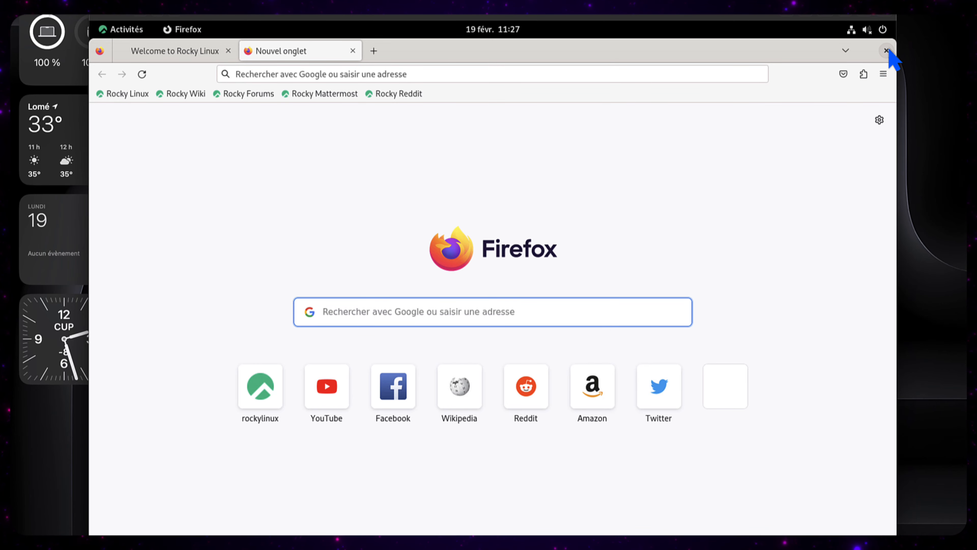
{"action": "left_click", "coordinate": [887, 51]}
{"action": "left_click", "coordinate": [125, 30]}
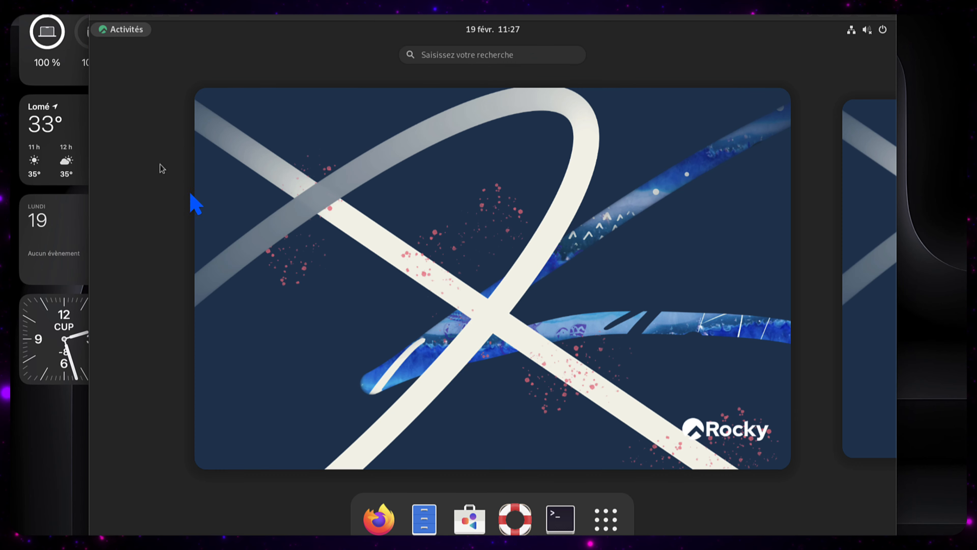
{"action": "left_click", "coordinate": [404, 244]}
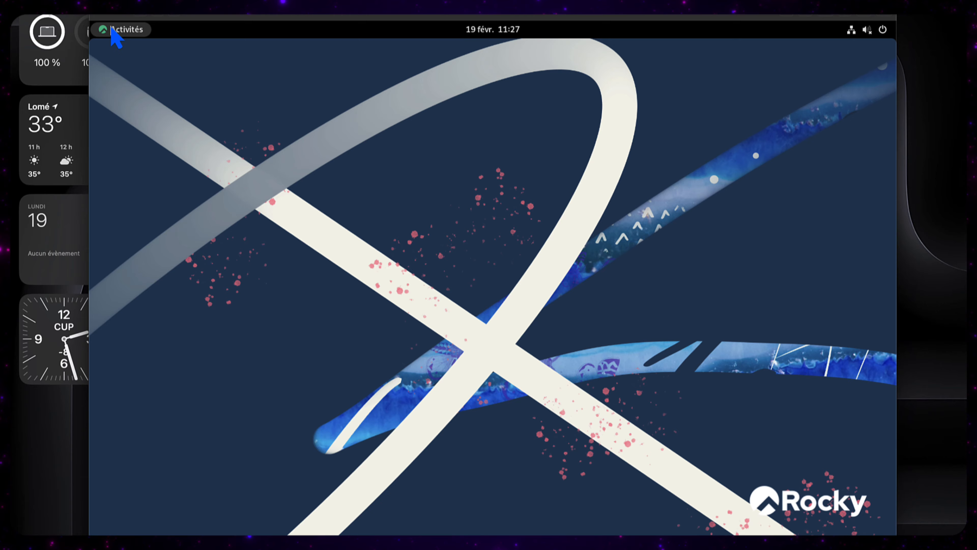
{"action": "left_click", "coordinate": [116, 31]}
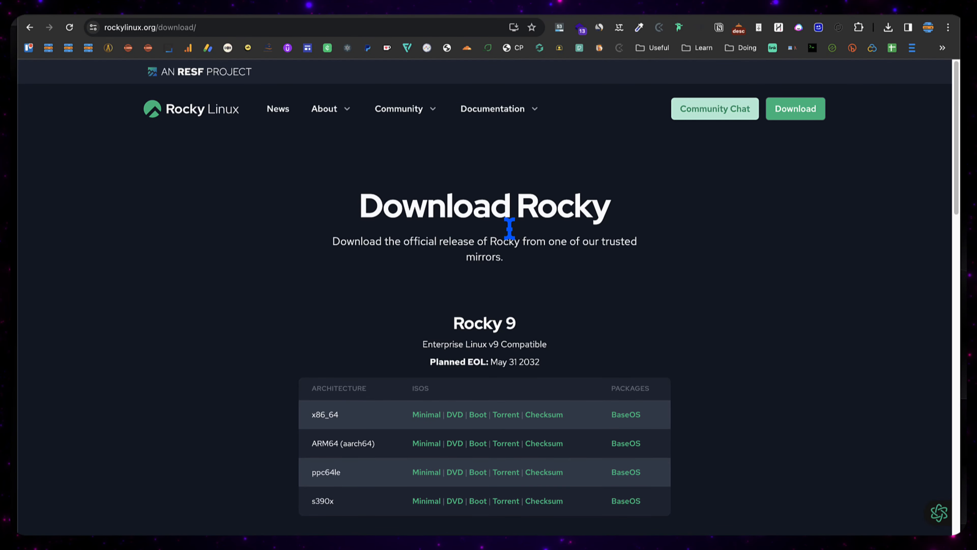
Step: Highlight part of the Download Rocky heading, then clear the selection
{"action": "scroll", "coordinate": [357, 236], "scroll_direction": "down", "scroll_amount": 10}
{"action": "scroll", "coordinate": [358, 235], "scroll_direction": "up", "scroll_amount": 8}
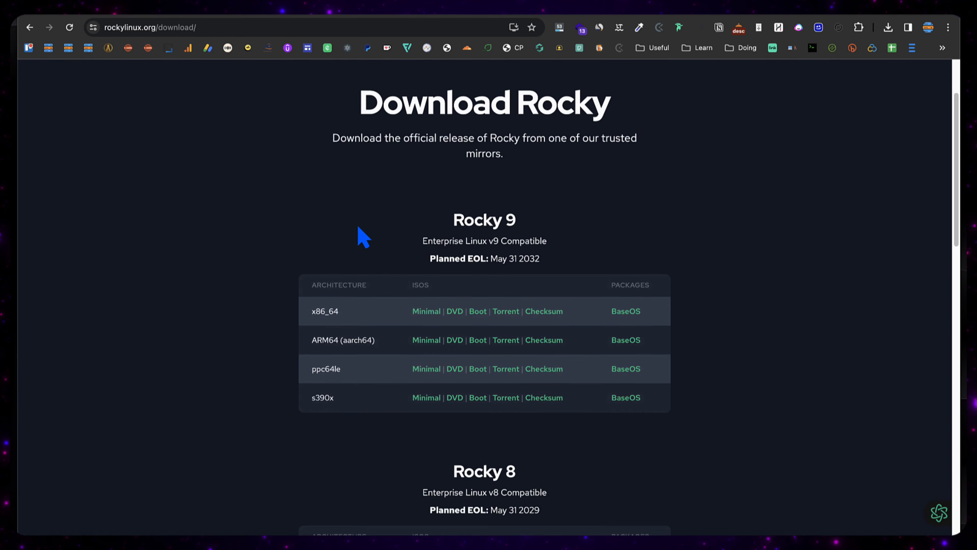
{"action": "scroll", "coordinate": [362, 237], "scroll_direction": "up", "scroll_amount": 3}
{"action": "left_click_drag", "start_coordinate": [394, 206], "coordinate": [620, 227]}
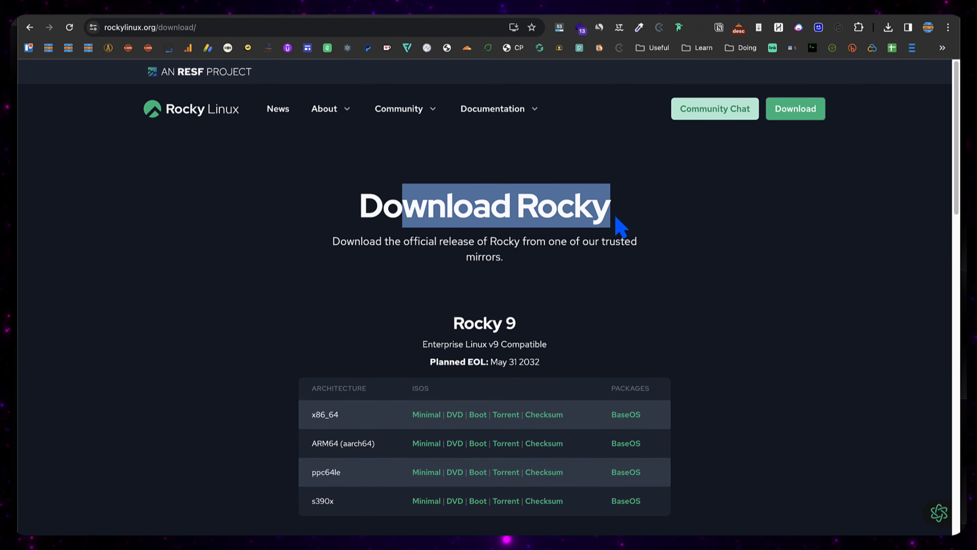
{"action": "left_click", "coordinate": [617, 225]}
Step: Scroll down to the Rocky 9 table and highlight the ARM64 (aarch64) row label
{"action": "scroll", "coordinate": [530, 277], "scroll_direction": "down", "scroll_amount": 3}
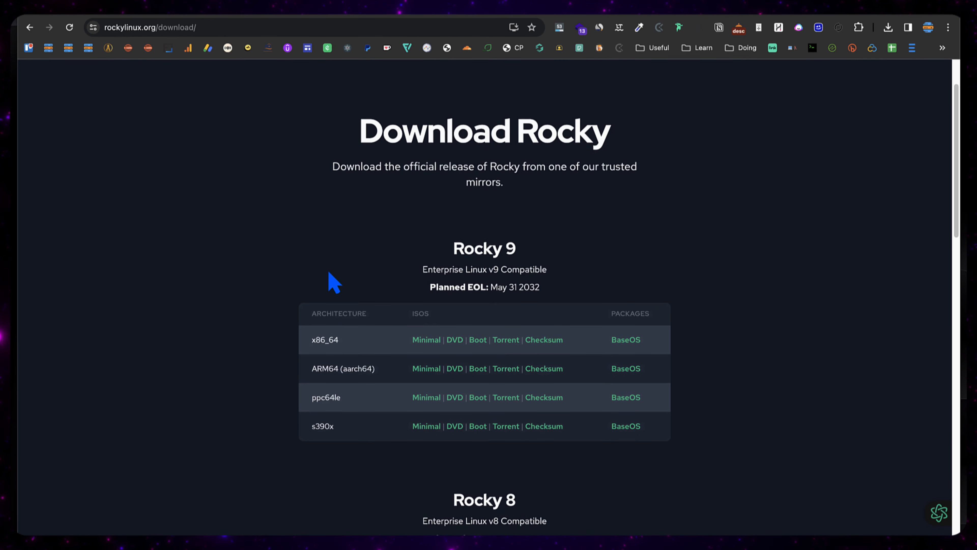
{"action": "scroll", "coordinate": [330, 274], "scroll_direction": "down", "scroll_amount": 2}
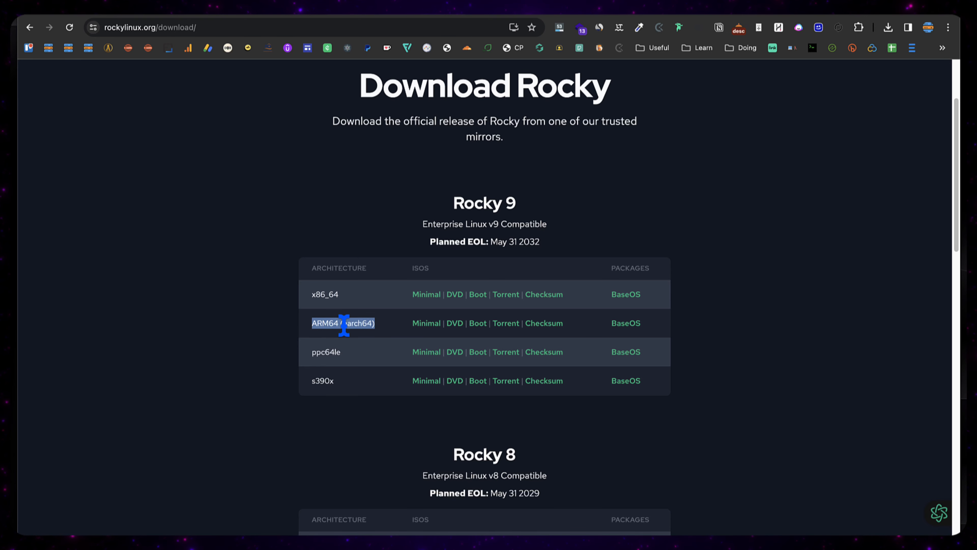
{"action": "left_click", "coordinate": [323, 323]}
{"action": "left_click_drag", "start_coordinate": [312, 326], "coordinate": [380, 327]}
{"action": "left_click", "coordinate": [267, 325]}
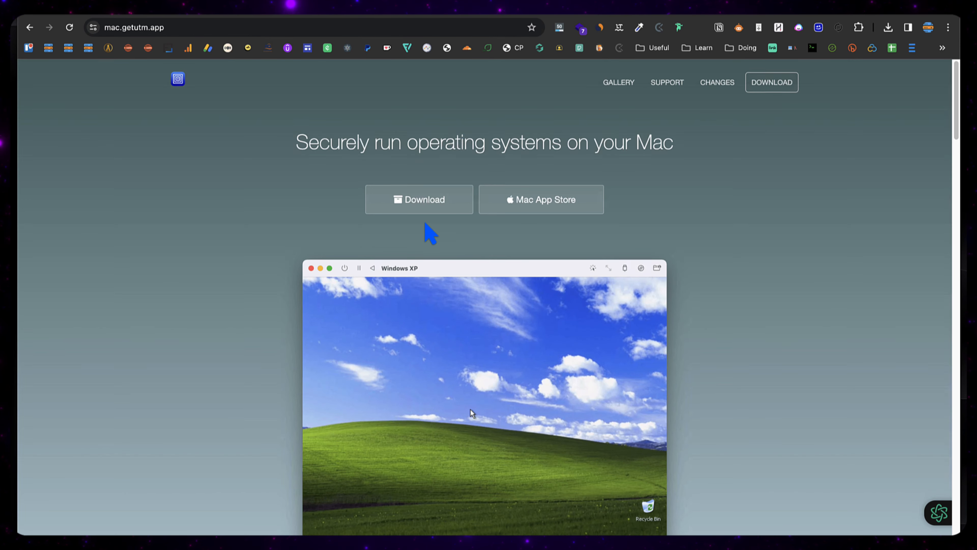
Step: Select the 'Securely run operating systems on your Mac' heading on the UTM homepage
{"action": "scroll", "coordinate": [425, 231], "scroll_direction": "down", "scroll_amount": 5}
{"action": "scroll", "coordinate": [427, 233], "scroll_direction": "up", "scroll_amount": 3}
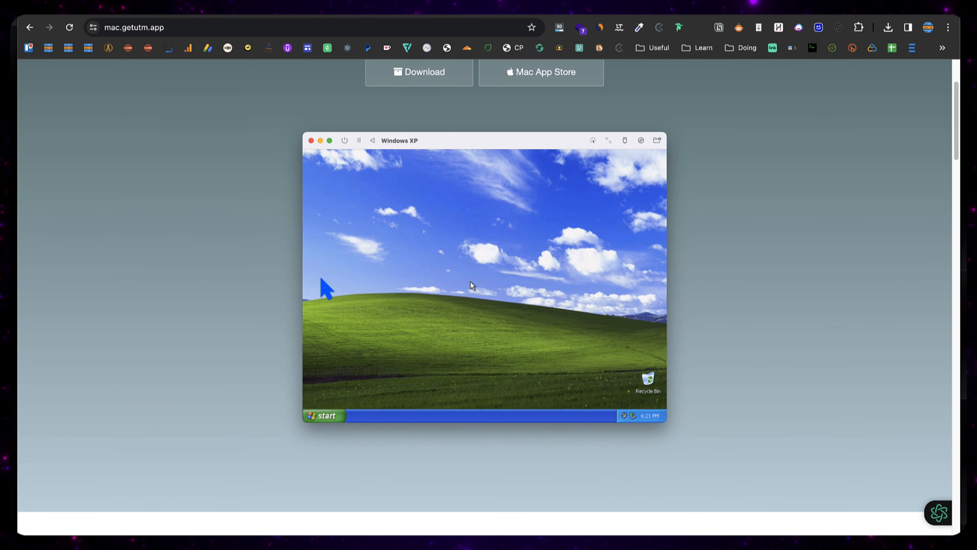
{"action": "scroll", "coordinate": [499, 144], "scroll_direction": "up", "scroll_amount": 3}
{"action": "double_click", "coordinate": [432, 142]}
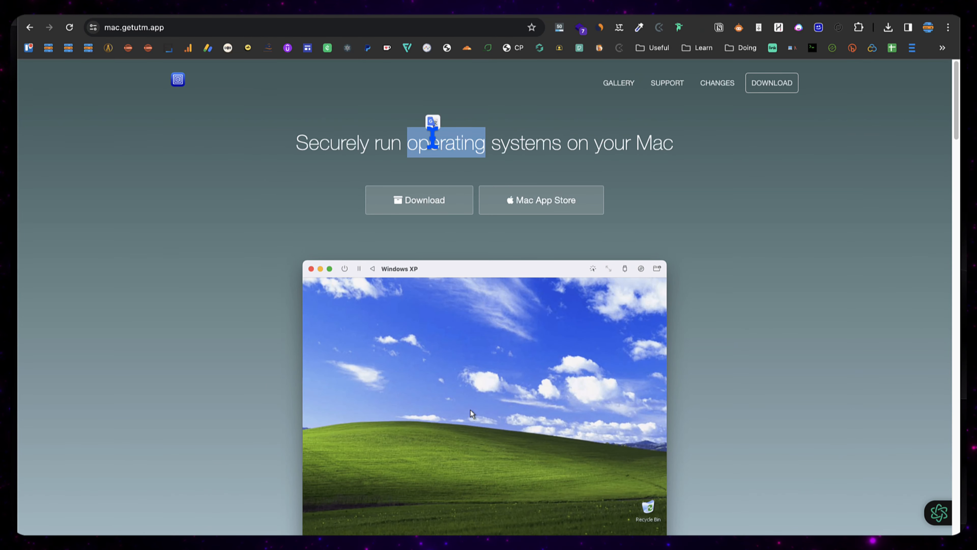
{"action": "triple_click", "coordinate": [432, 142]}
{"action": "left_click", "coordinate": [413, 172]}
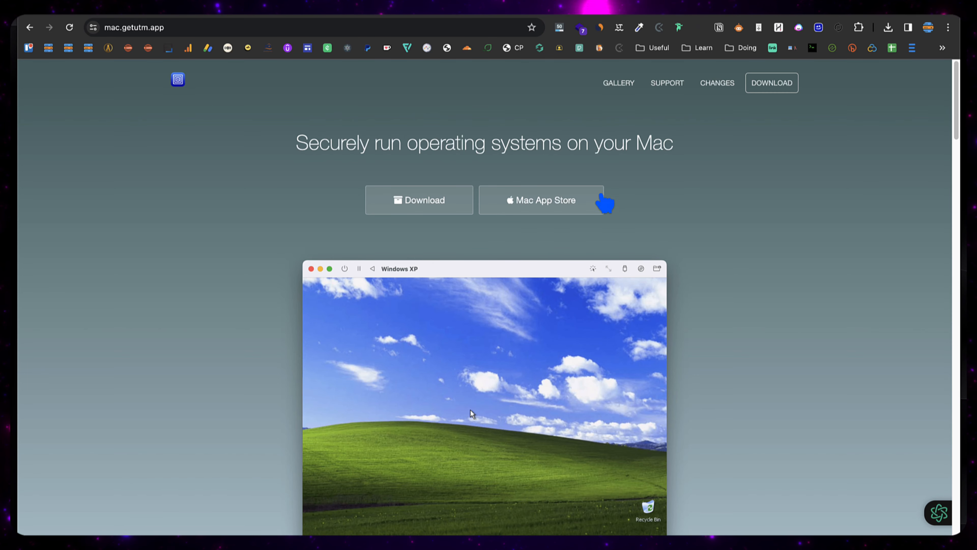
Step: Switch back to the running Rocky Linux VM window from the Dock icon's window list
{"action": "scroll", "coordinate": [619, 186], "scroll_direction": "down", "scroll_amount": 3}
{"action": "scroll", "coordinate": [617, 178], "scroll_direction": "up", "scroll_amount": 3}
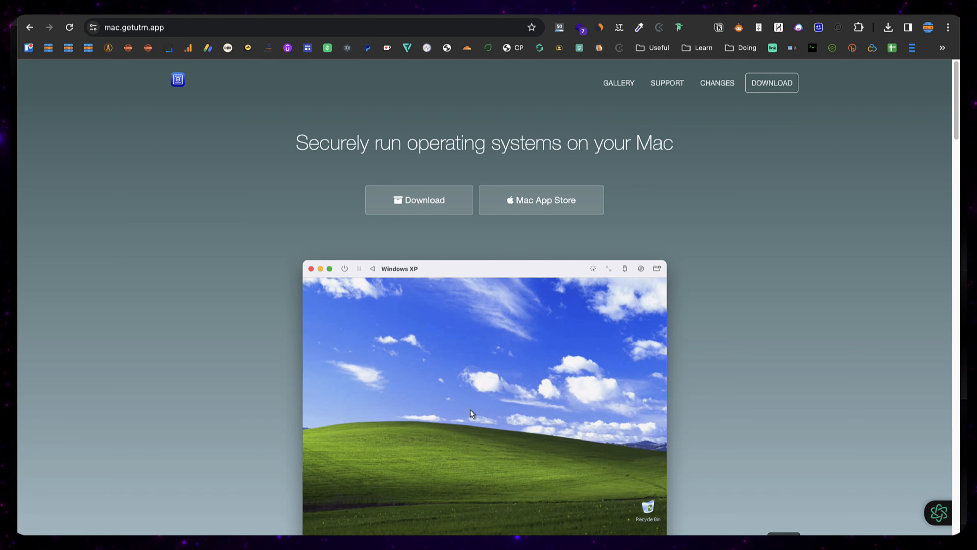
{"action": "right_click", "coordinate": [784, 548]}
{"action": "left_click", "coordinate": [813, 473]}
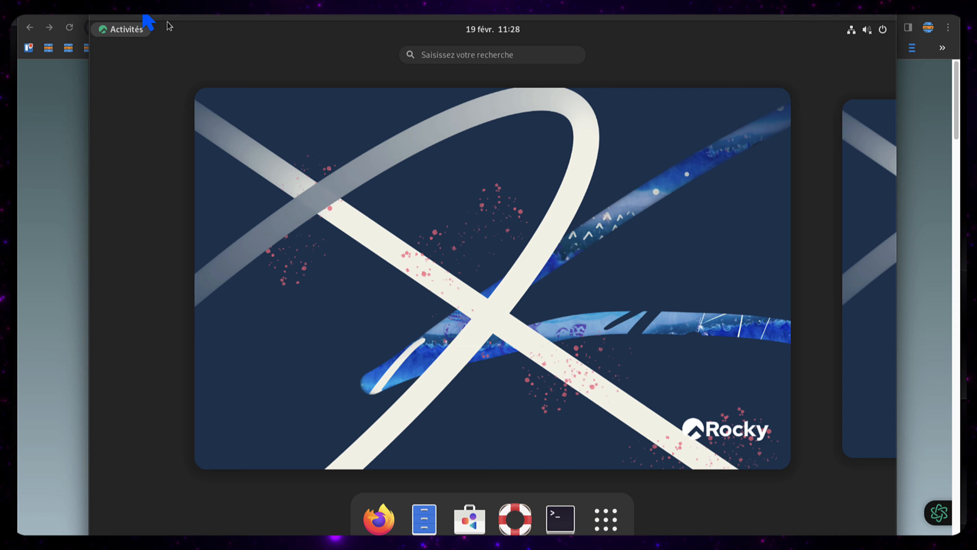
Step: Stop the Rocky Linux VM, close its window, and start a new VM with +
{"action": "left_click", "coordinate": [142, 10]}
{"action": "left_click", "coordinate": [515, 331]}
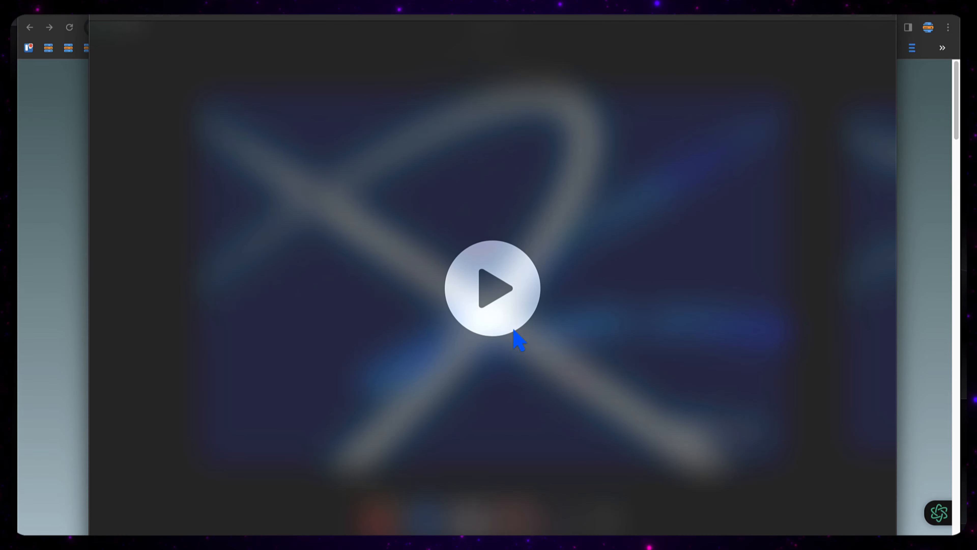
{"action": "left_click", "coordinate": [98, 18]}
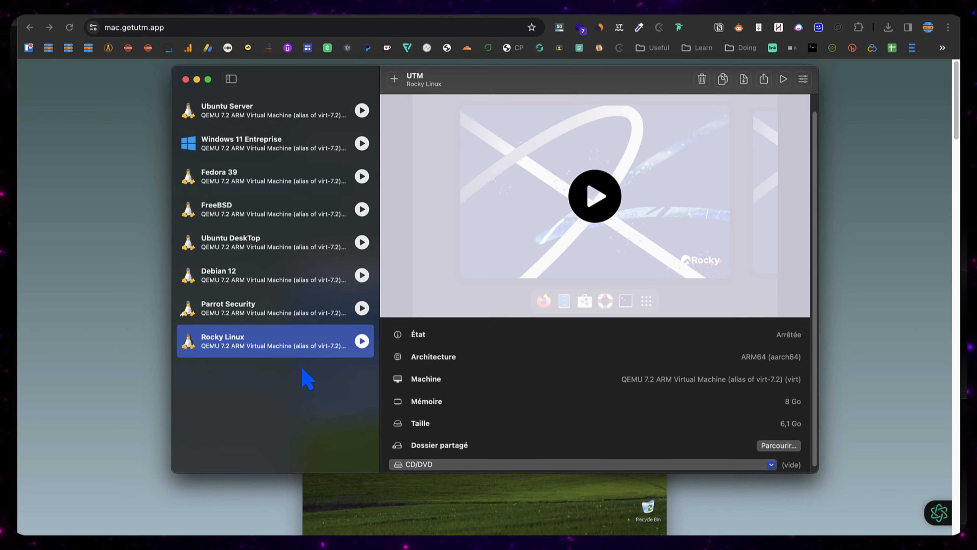
{"action": "left_click", "coordinate": [394, 79]}
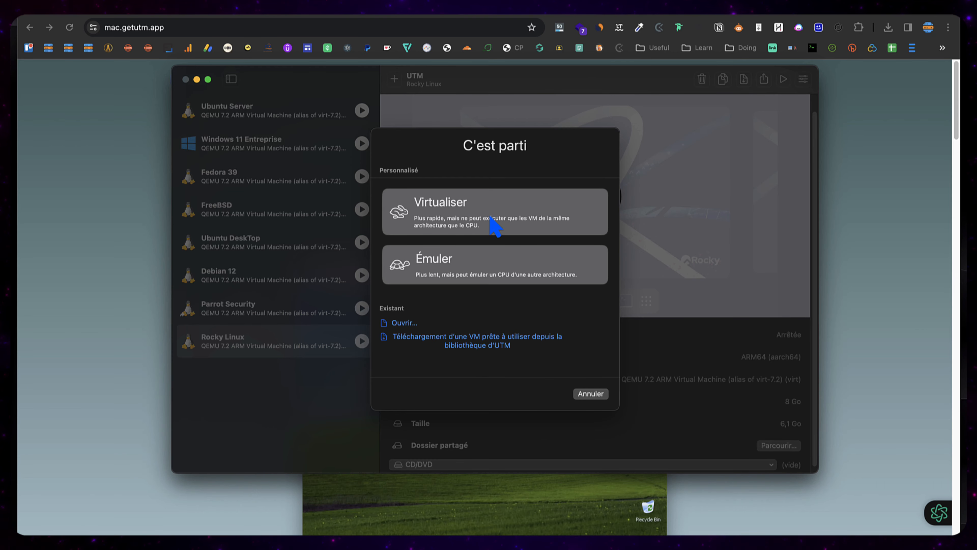
Step: Choose Virtualiser and Linux, then set Rocky-9.3-aarch64-dvd.iso as the boot ISO image
{"action": "left_click", "coordinate": [512, 223]}
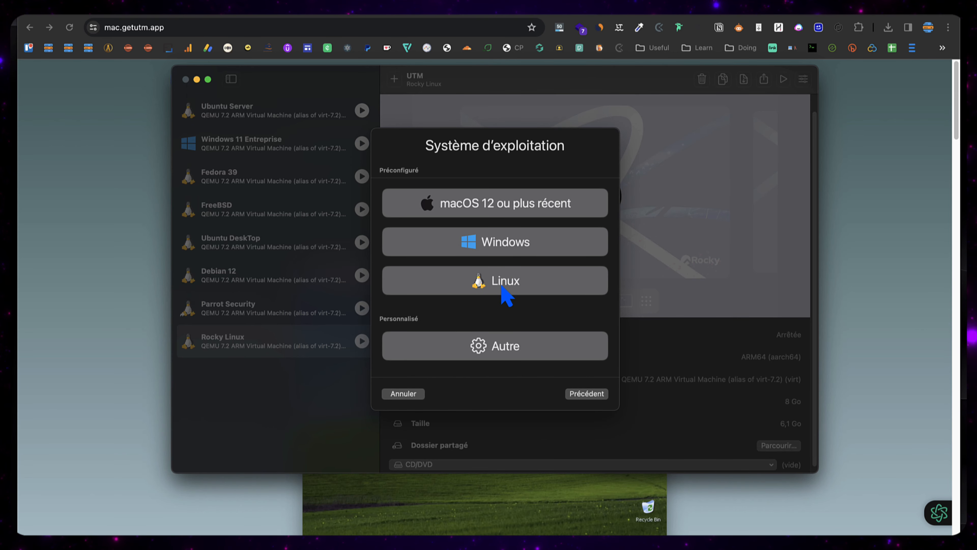
{"action": "left_click", "coordinate": [542, 285]}
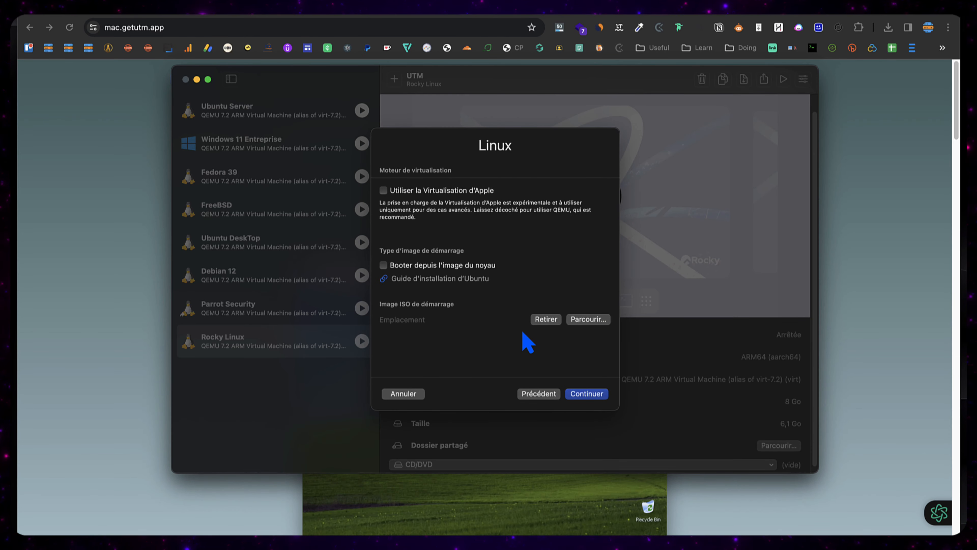
{"action": "left_click", "coordinate": [586, 319]}
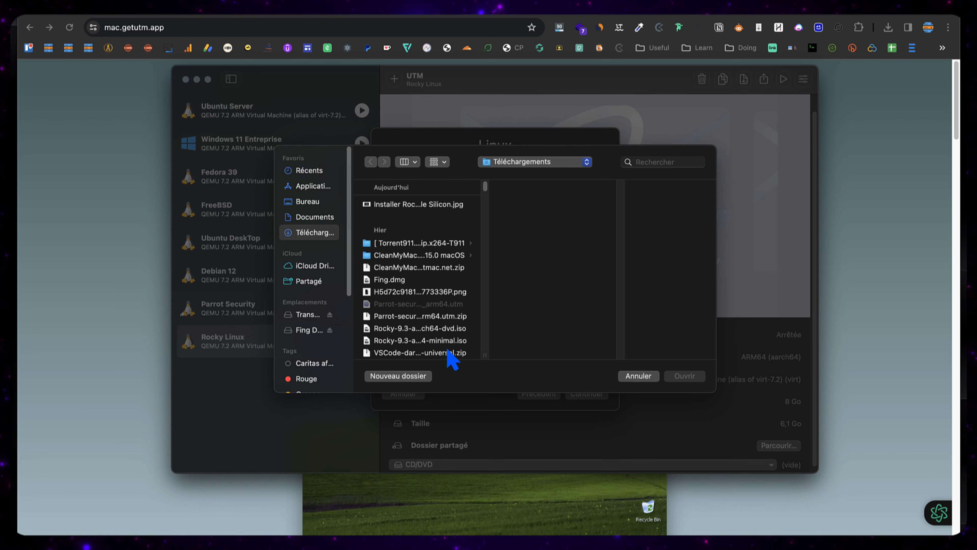
{"action": "left_click", "coordinate": [436, 330]}
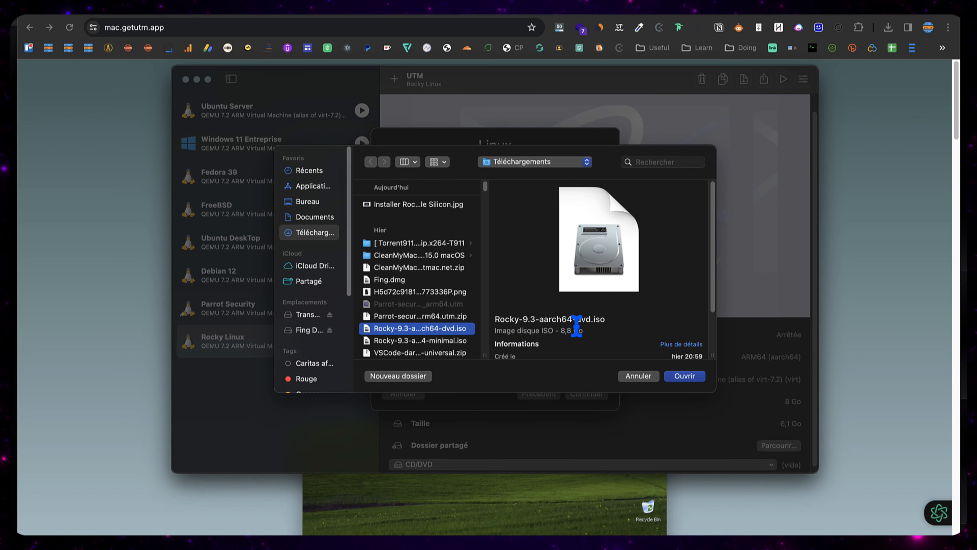
{"action": "left_click", "coordinate": [684, 375]}
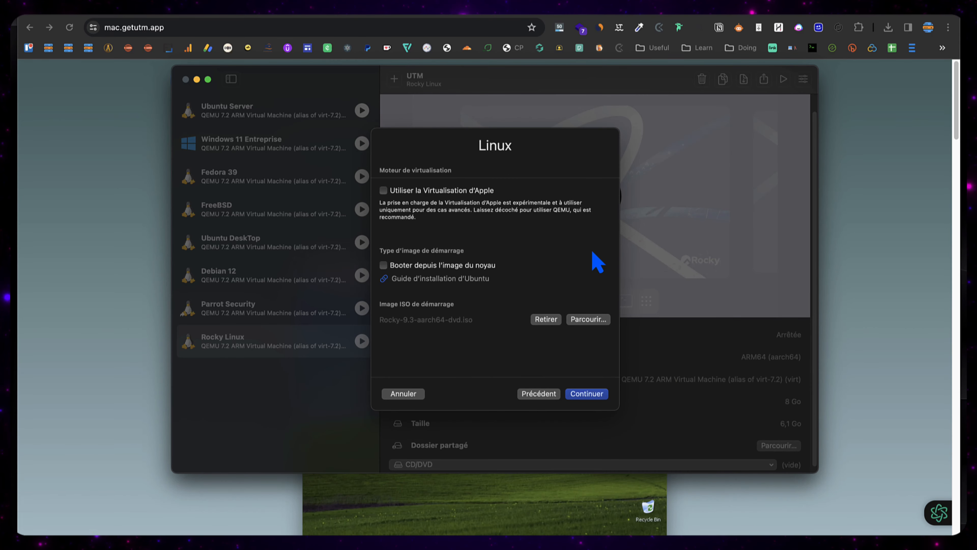
Step: Give the new VM 8192 MB memory, 4 CPU cores and a 64 GB drive
{"action": "left_click", "coordinate": [585, 395]}
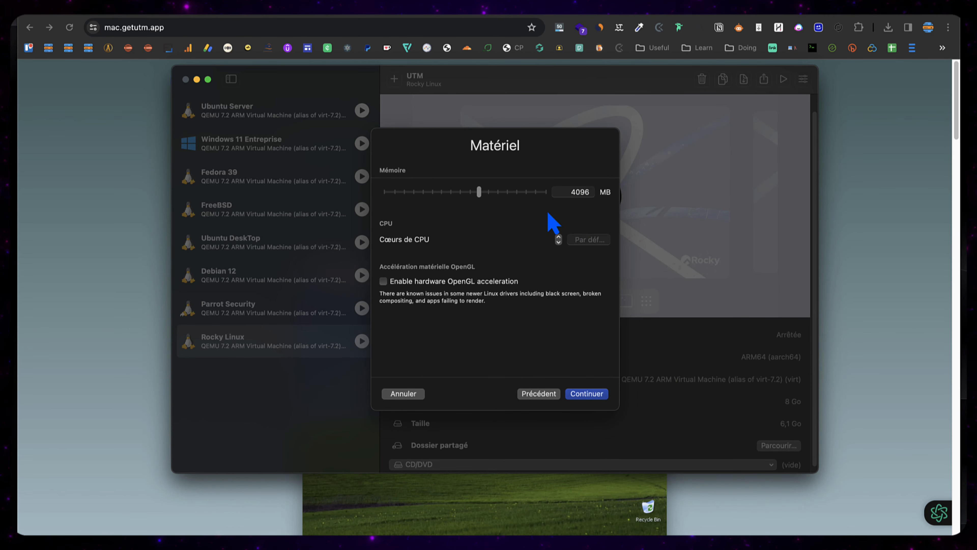
{"action": "left_click_drag", "start_coordinate": [479, 191], "coordinate": [498, 193]}
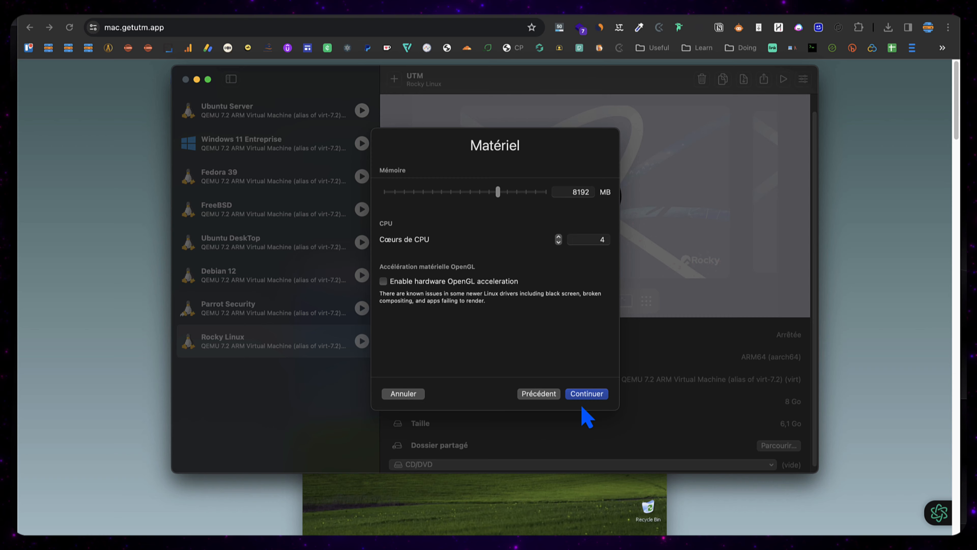
{"action": "left_click", "coordinate": [586, 393]}
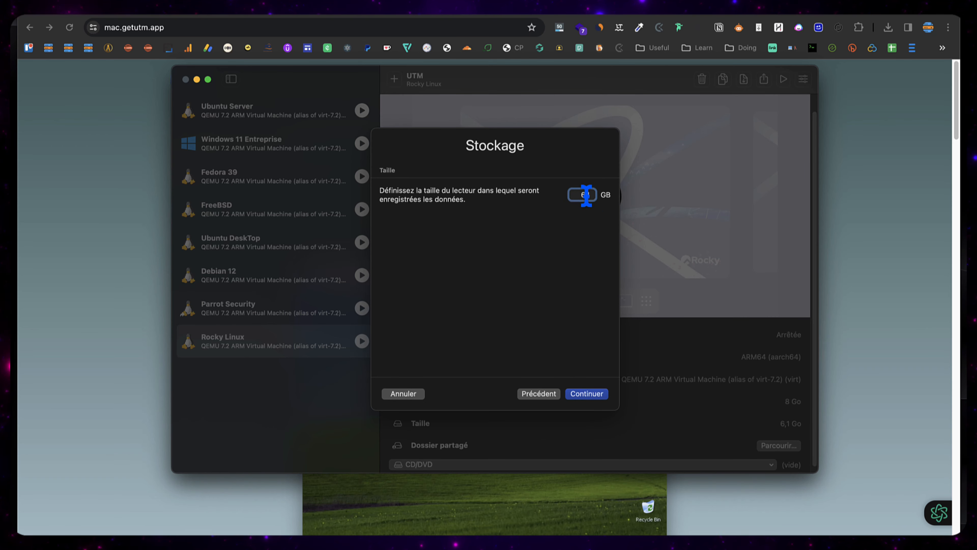
{"action": "left_click", "coordinate": [552, 262]}
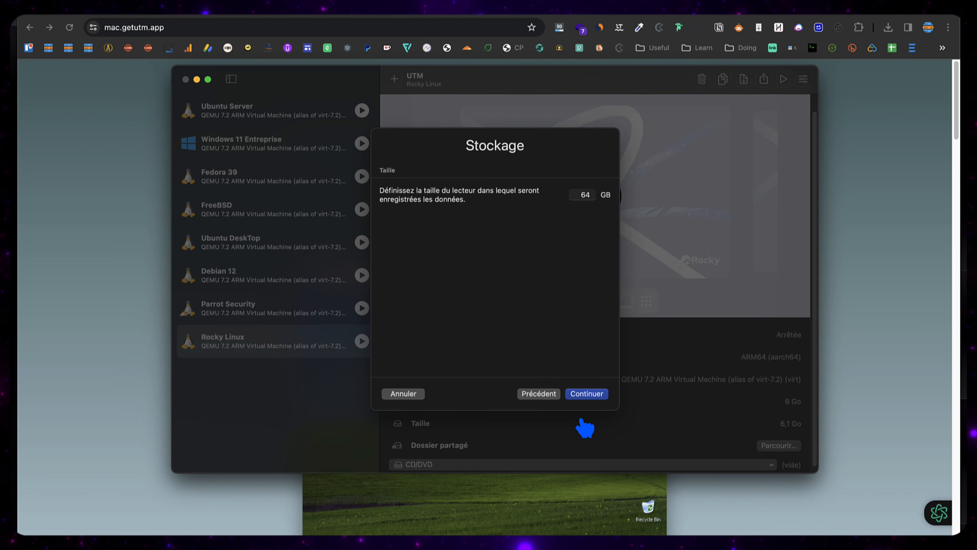
{"action": "left_click", "coordinate": [588, 394]}
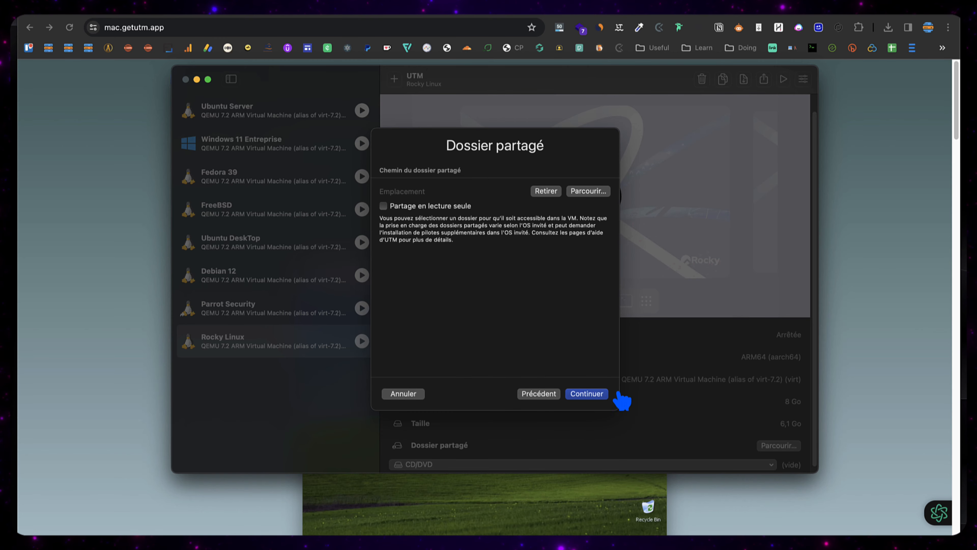
Step: Skip shared folders, name the VM 'Rocky Linux 2' and save it with settings opened
{"action": "left_click", "coordinate": [594, 396]}
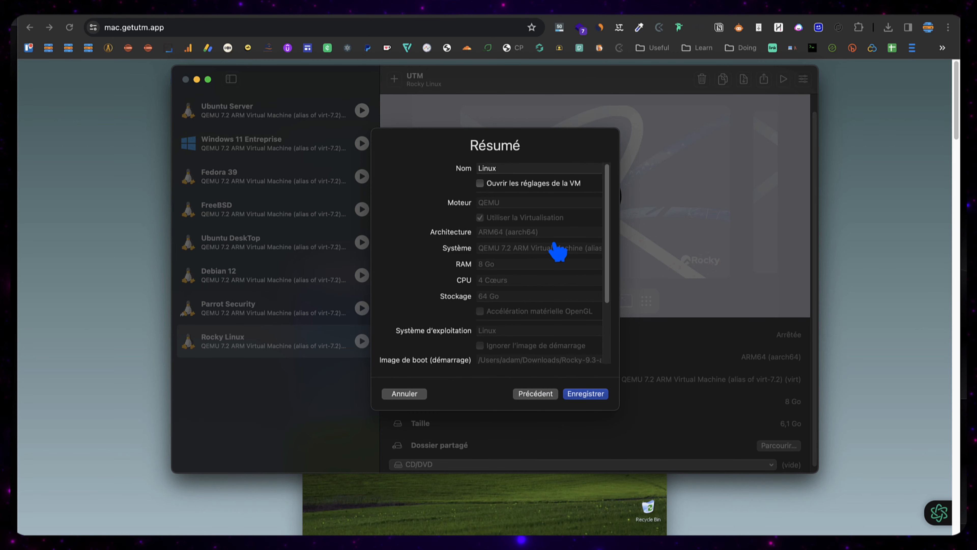
{"action": "left_click", "coordinate": [527, 168]}
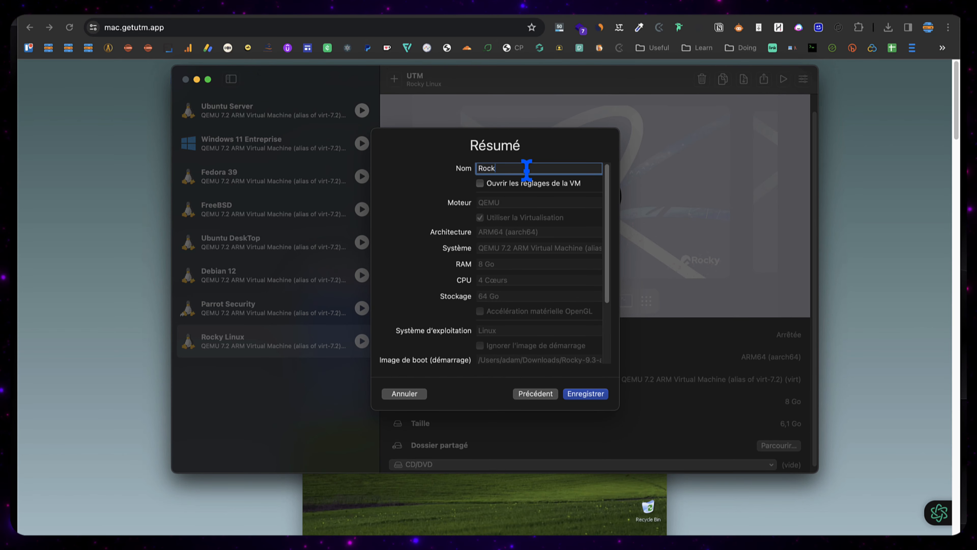
{"action": "type", "text": "Rock"}
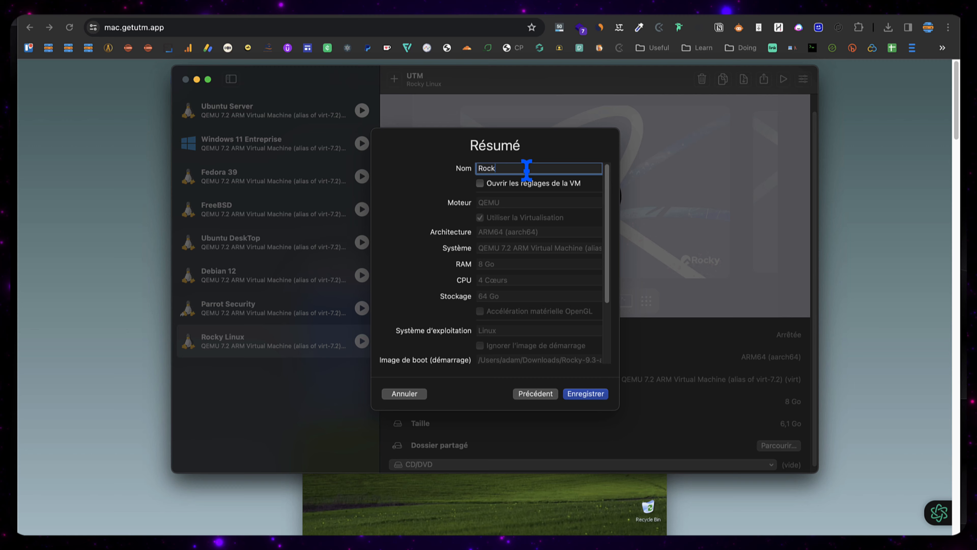
{"action": "type", "text": "y Lin"}
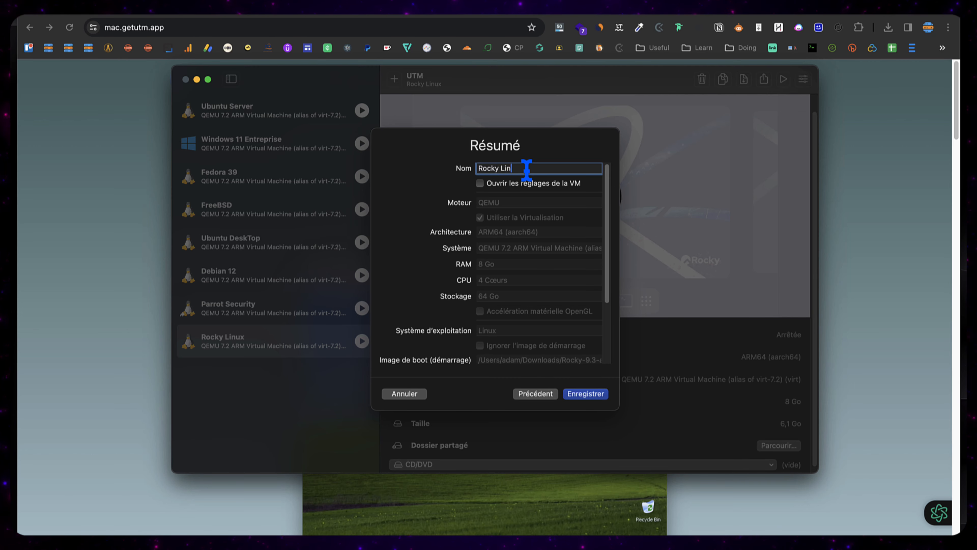
{"action": "type", "text": "ux 2"}
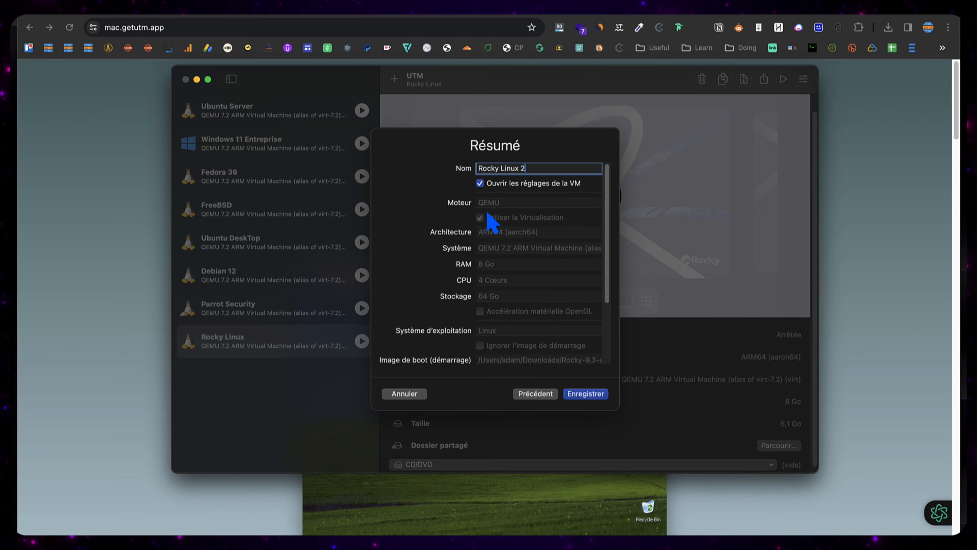
{"action": "left_click", "coordinate": [586, 394]}
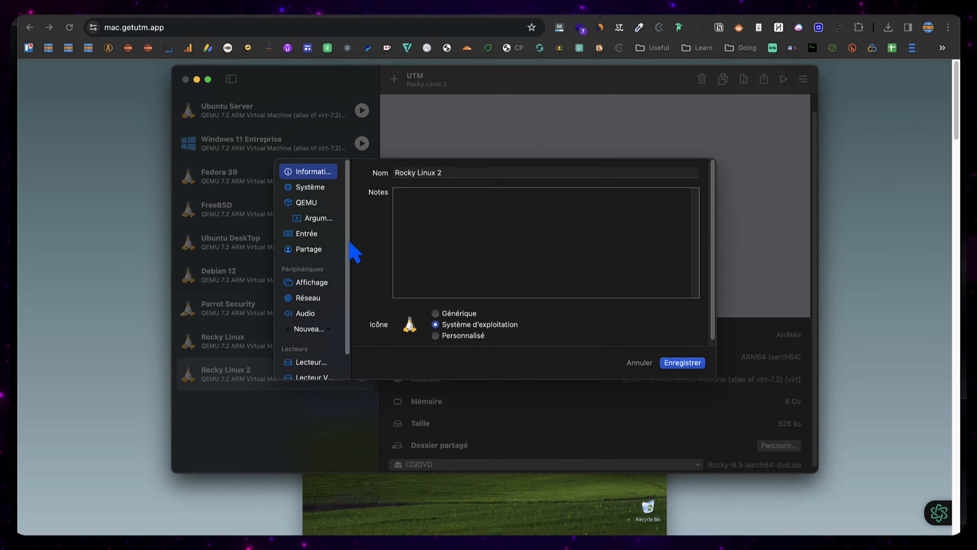
Step: Switch Rocky Linux 2's network mode to Pont (Avancé) and save the settings
{"action": "left_click", "coordinate": [310, 298]}
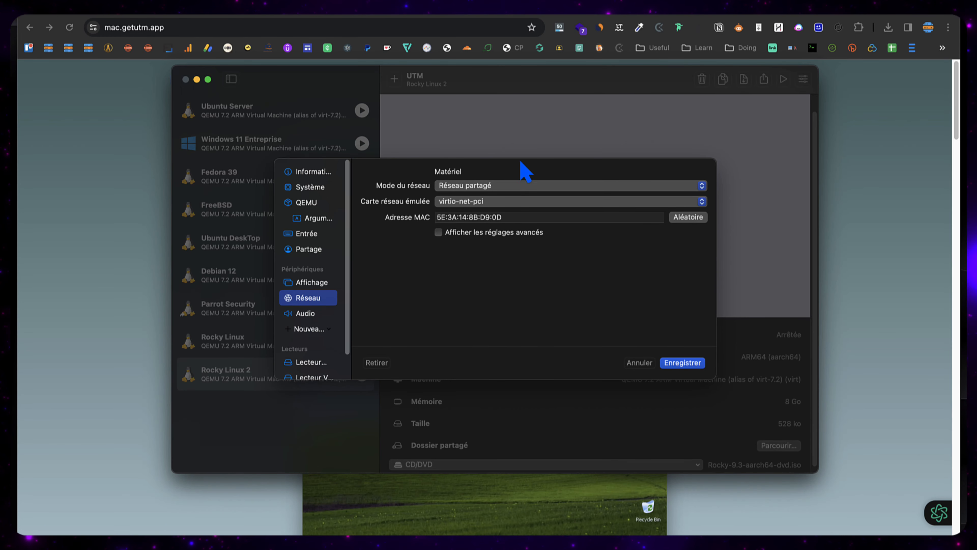
{"action": "left_click", "coordinate": [500, 187]}
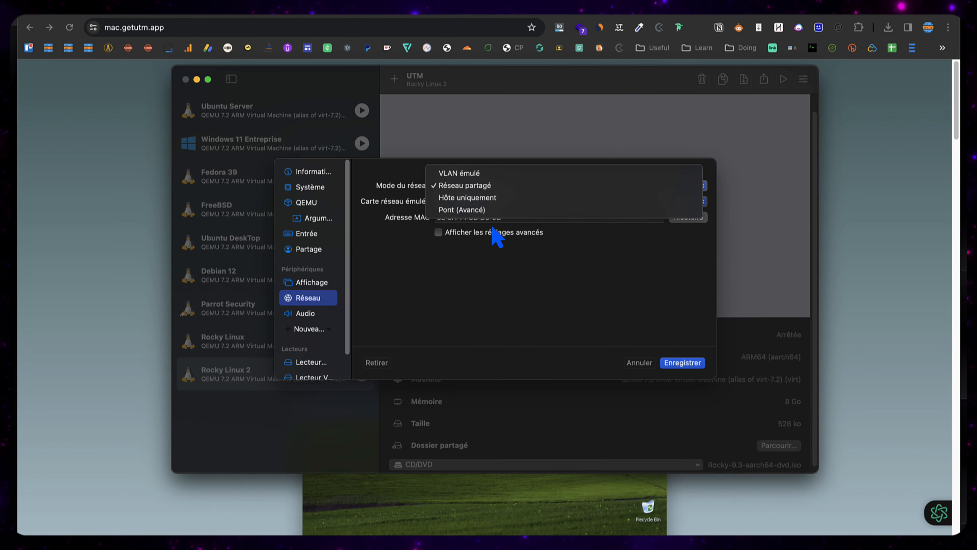
{"action": "left_click", "coordinate": [497, 211]}
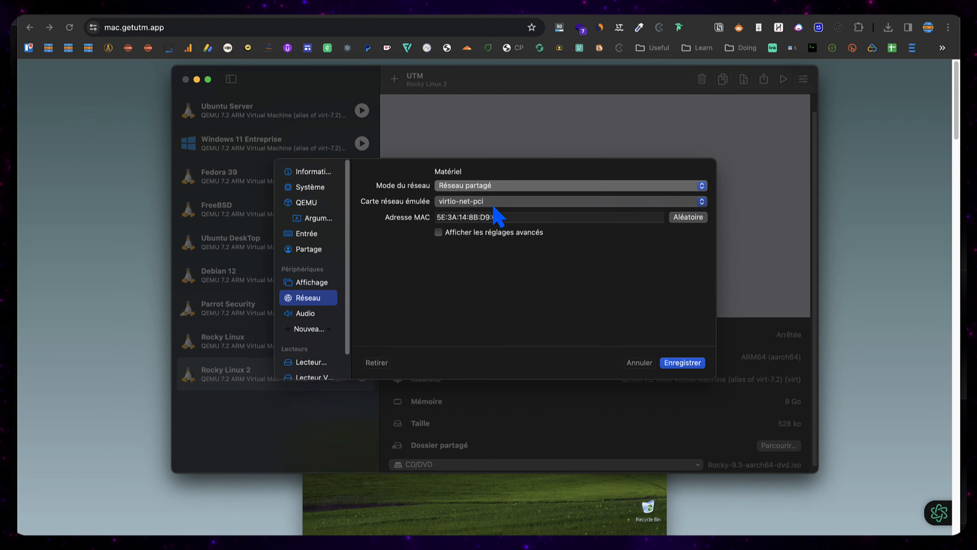
{"action": "left_click", "coordinate": [684, 363]}
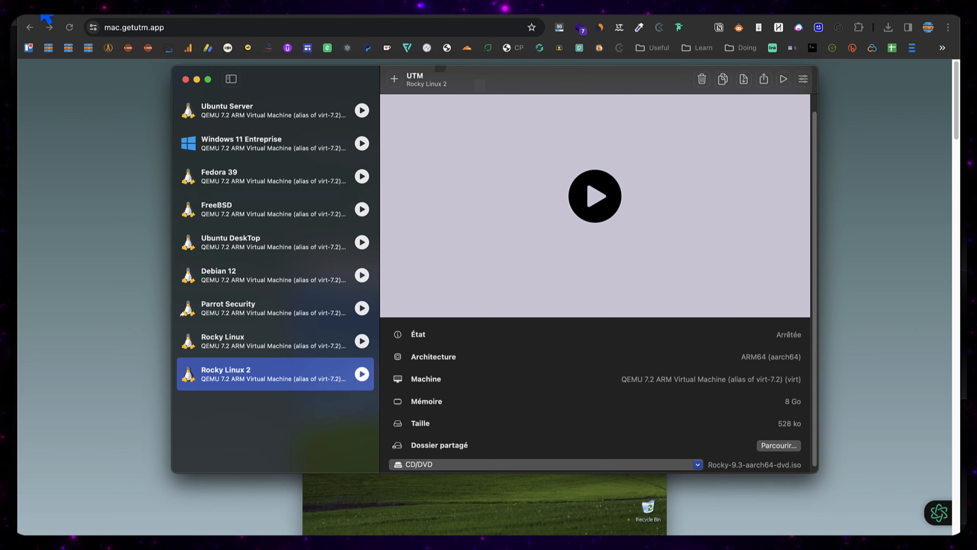
Step: Start the Rocky Linux 2 VM and boot the 'Install Rocky Linux 9.3' GRUB entry
{"action": "left_click", "coordinate": [41, 5]}
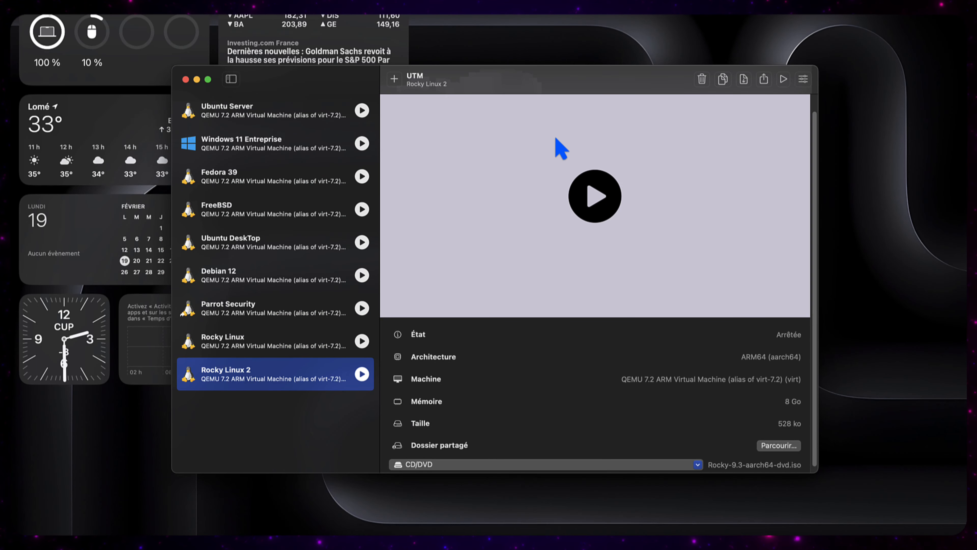
{"action": "left_click", "coordinate": [588, 194]}
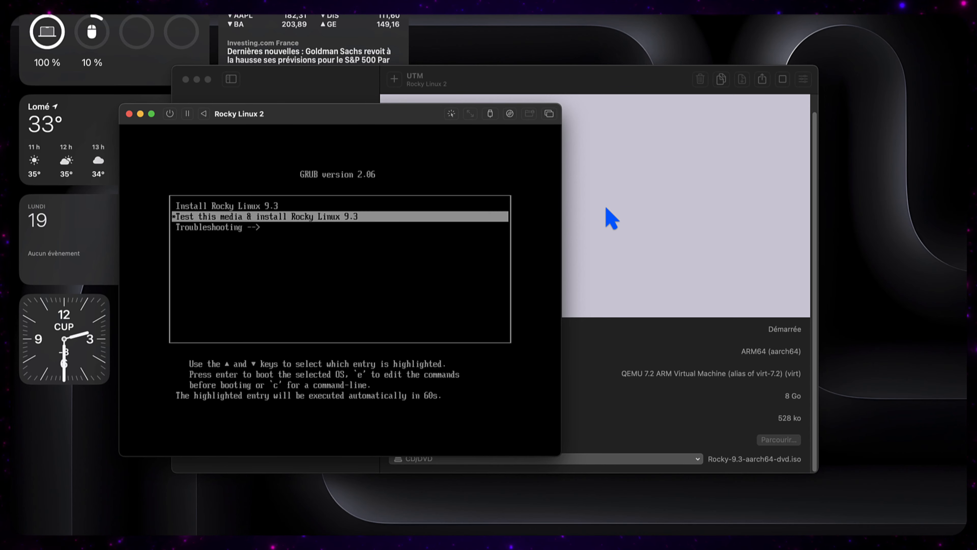
{"action": "key", "text": "Up"}
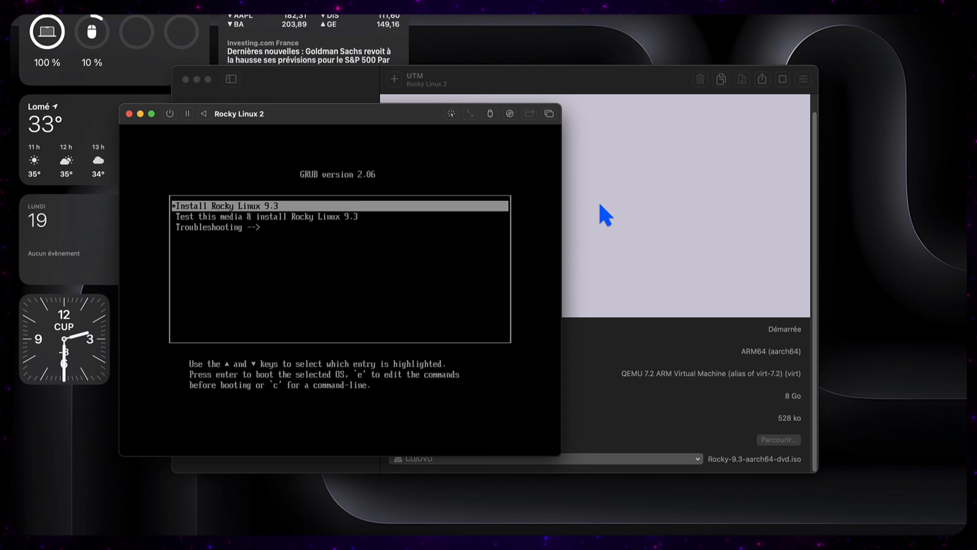
{"action": "key", "text": "Down"}
{"action": "key", "text": "Up"}
{"action": "key", "text": "Return"}
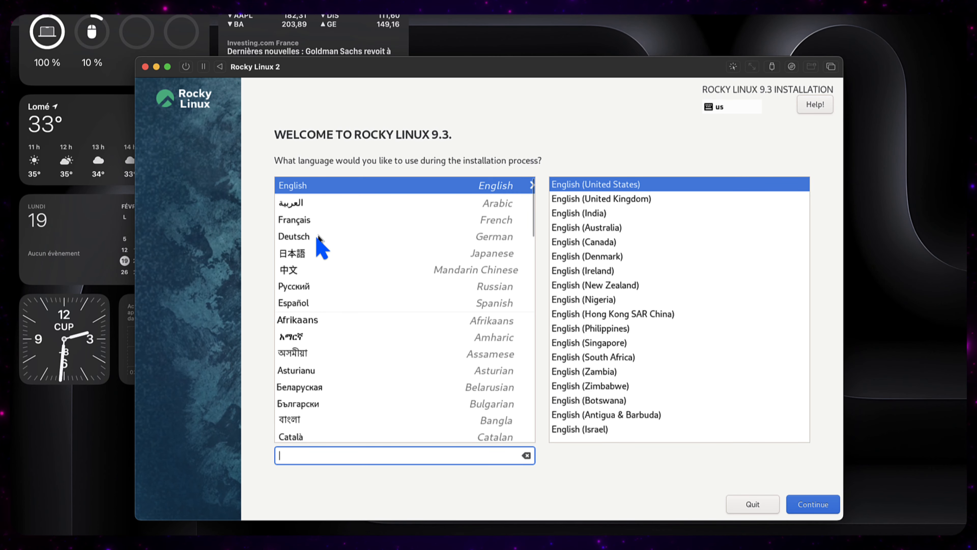
Step: Choose Français (France) as the installer language and continue to the summary
{"action": "left_click", "coordinate": [303, 220]}
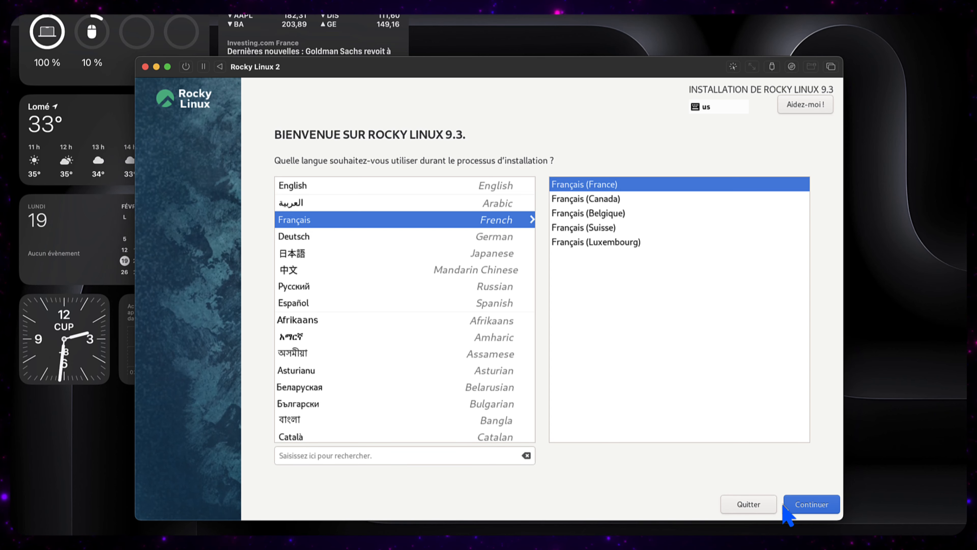
{"action": "left_click", "coordinate": [817, 505]}
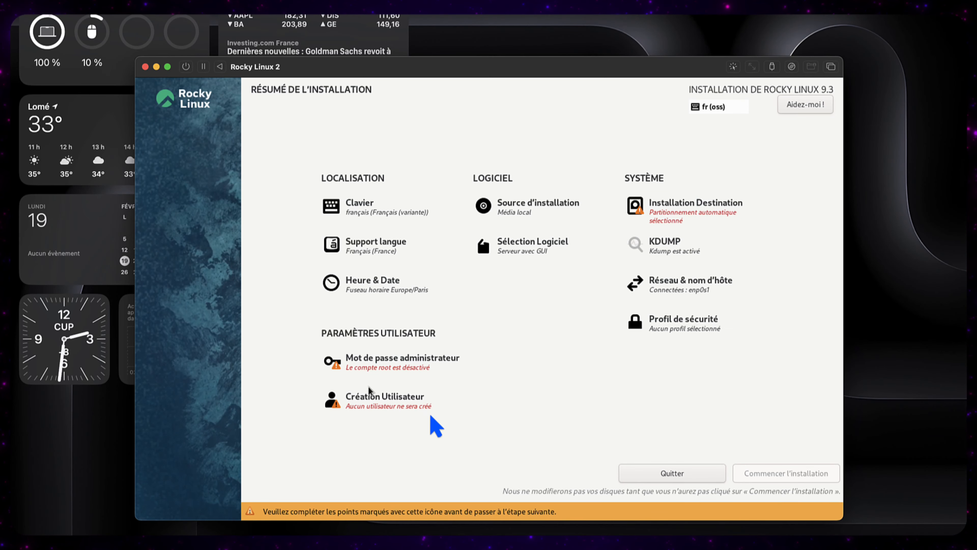
Step: Choose the 64 Gio vda disk as installation destination, keeping automatic partitioning
{"action": "left_click", "coordinate": [694, 214]}
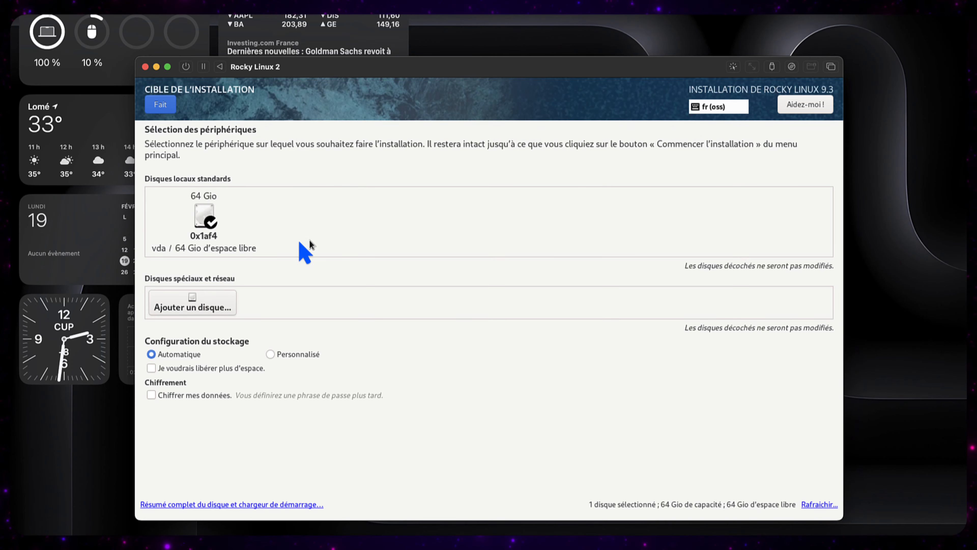
{"action": "left_click", "coordinate": [210, 231]}
{"action": "left_click", "coordinate": [211, 232]}
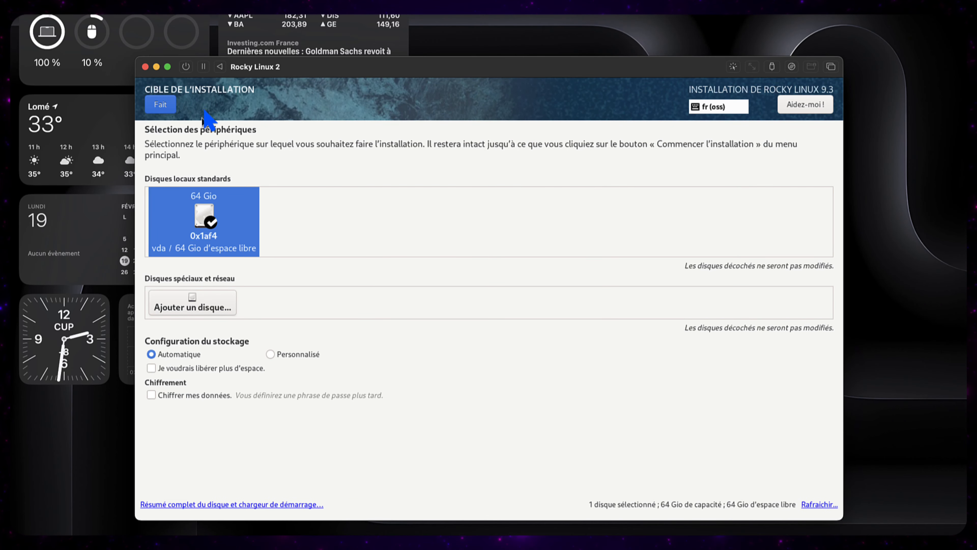
{"action": "left_click", "coordinate": [160, 105]}
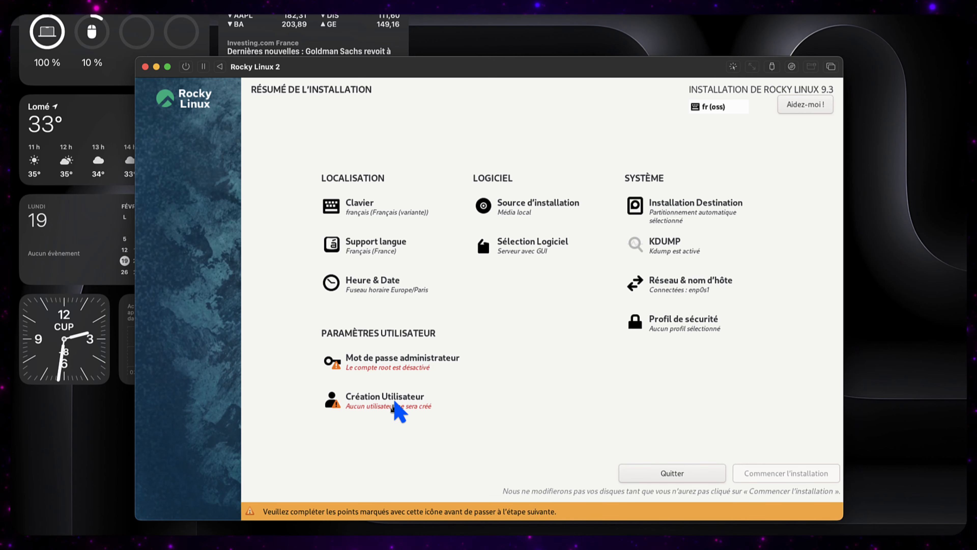
Step: Enter and confirm the root password, allowing root SSH logins with a password
{"action": "left_click", "coordinate": [422, 365]}
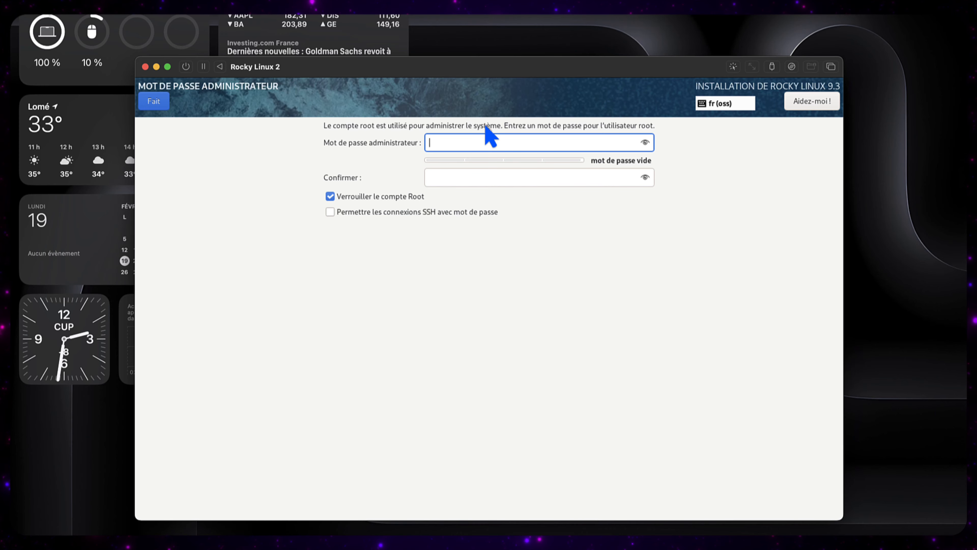
{"action": "type", "text": "abc"}
{"action": "key", "text": "BackSpace"}
{"action": "key", "text": "BackSpace"}
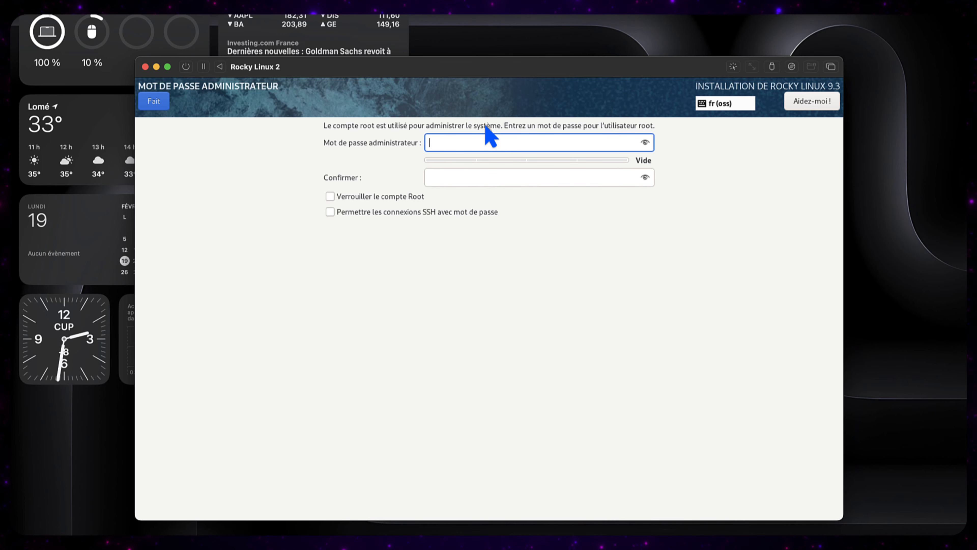
{"action": "type", "text": "abcde"}
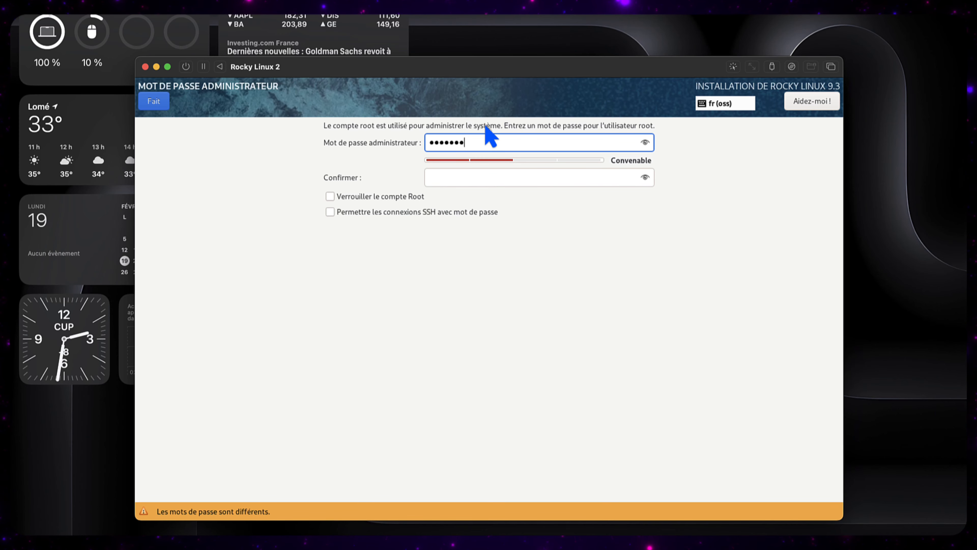
{"action": "left_click", "coordinate": [489, 177]}
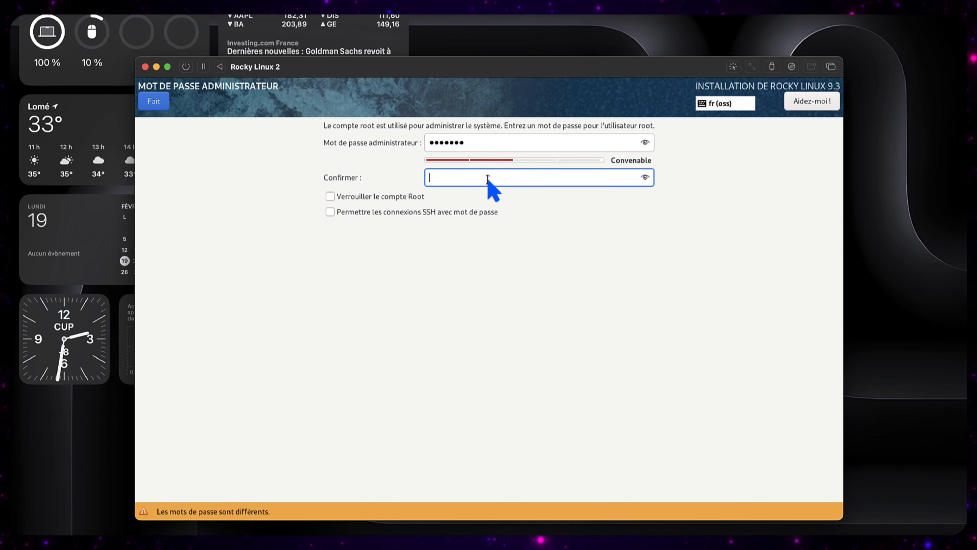
{"action": "type", "text": "abcdefg"}
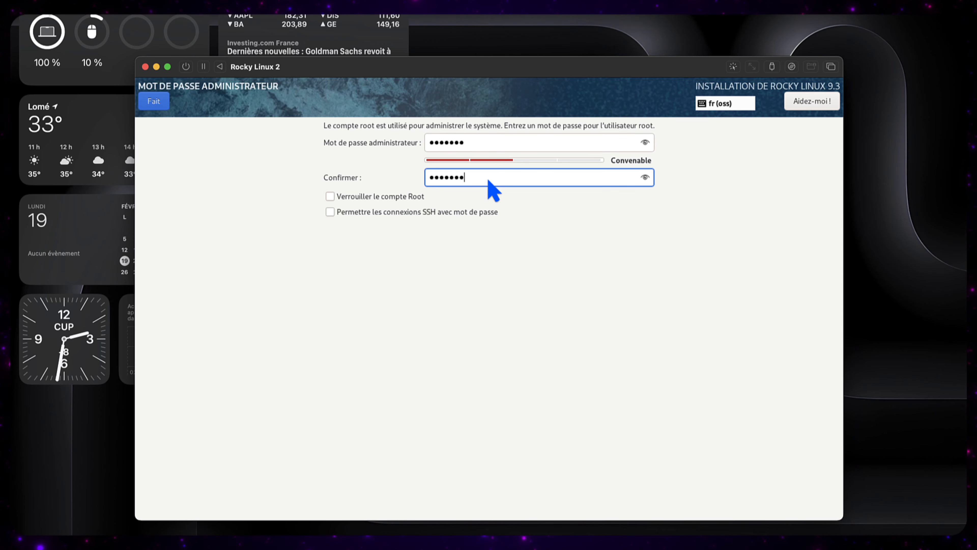
{"action": "left_click", "coordinate": [400, 211]}
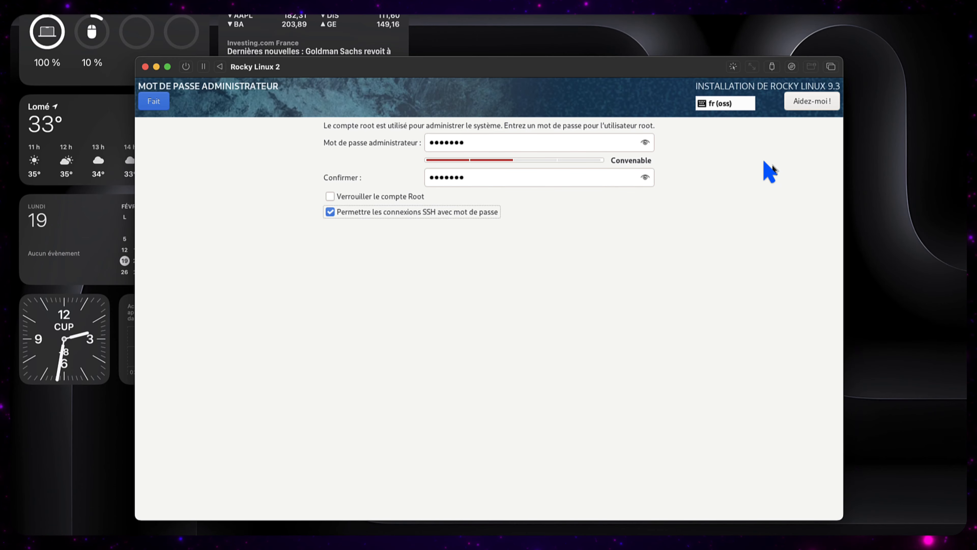
{"action": "left_click", "coordinate": [161, 102]}
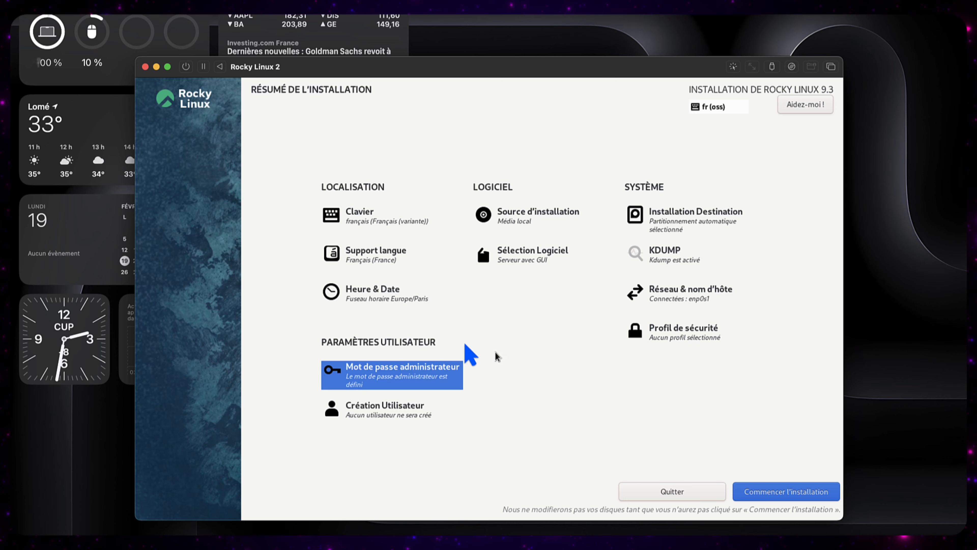
Step: Create an administrator user with its name and a confirmed password, accepting the password warning
{"action": "left_click", "coordinate": [396, 406]}
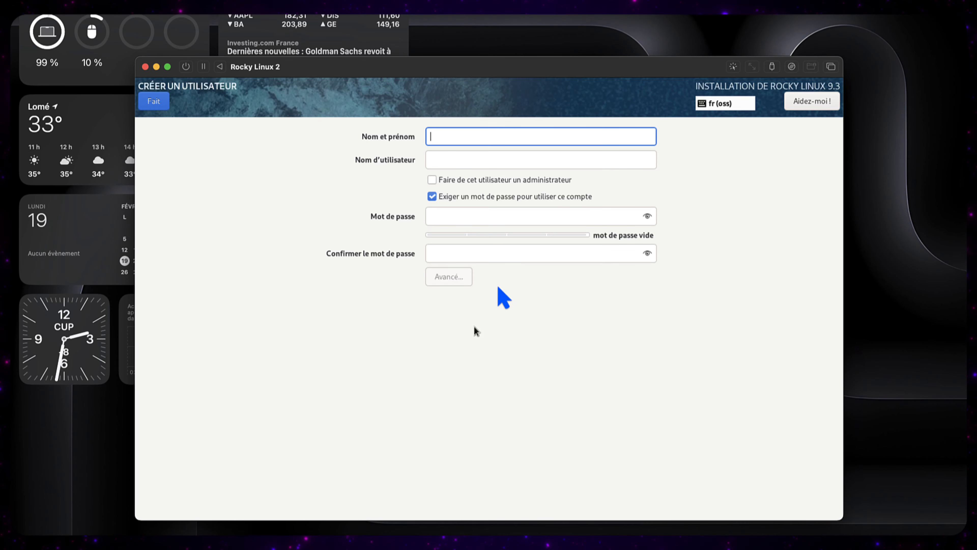
{"action": "type", "text": "dirtech"}
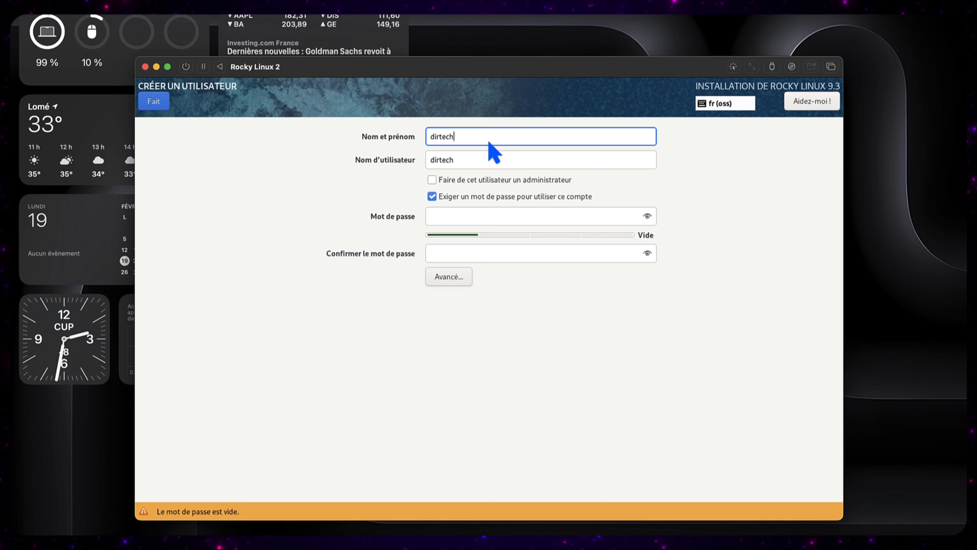
{"action": "left_click", "coordinate": [477, 181]}
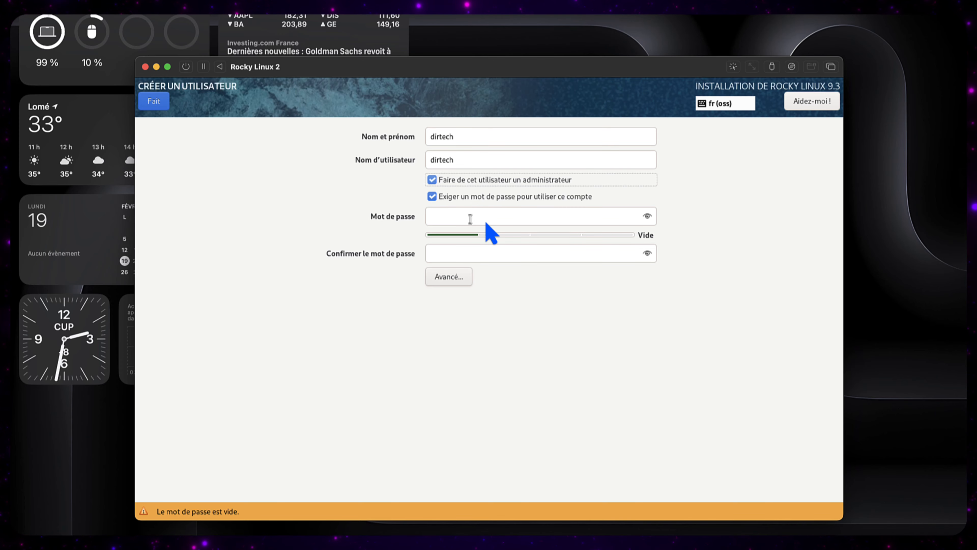
{"action": "left_click", "coordinate": [445, 215]}
{"action": "type", "text": "*****"}
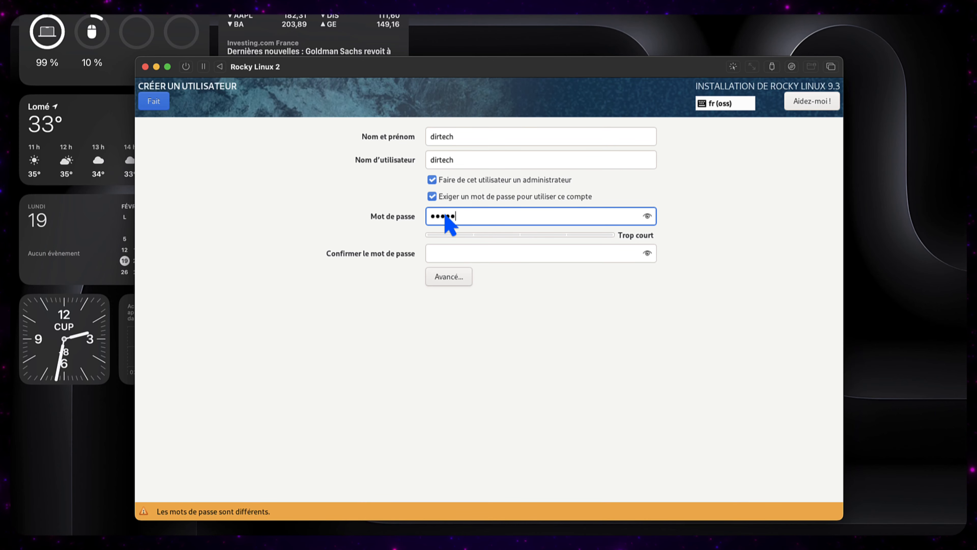
{"action": "key", "text": "BackSpace"}
{"action": "key", "text": "BackSpace"}
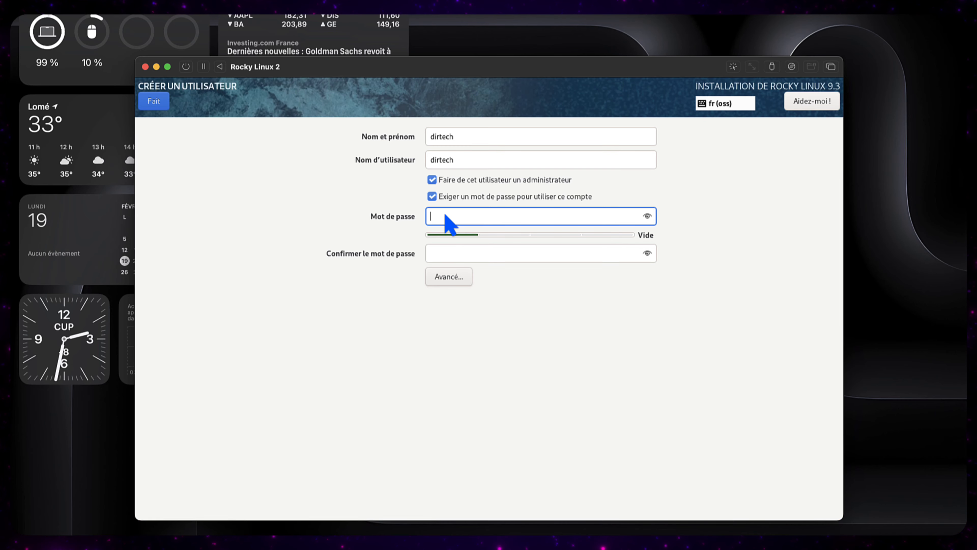
{"action": "type", "text": "*******"}
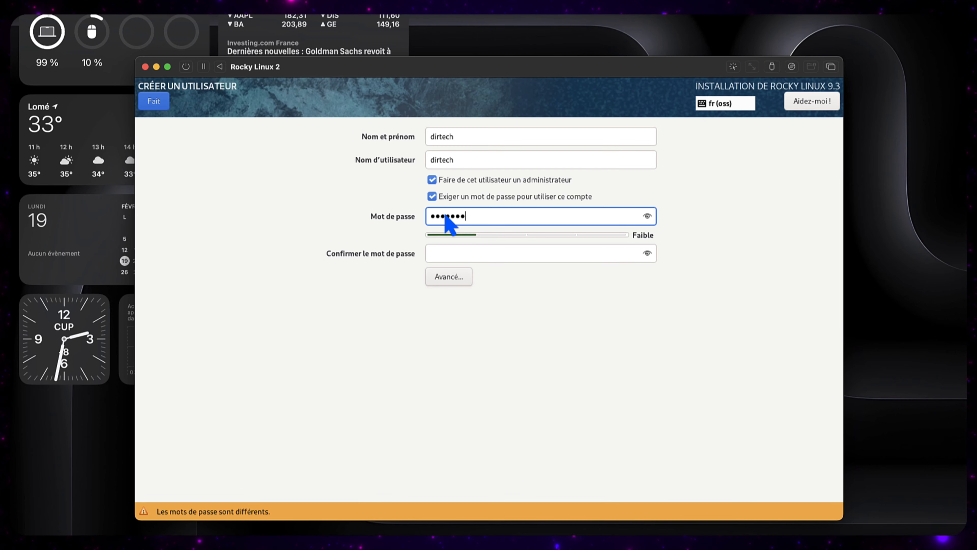
{"action": "left_click", "coordinate": [434, 253]}
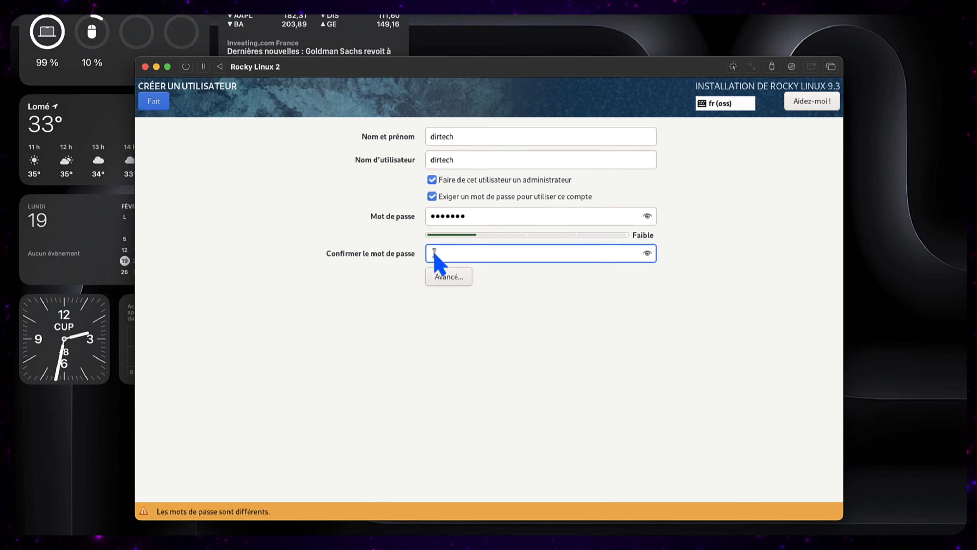
{"action": "type", "text": "*******"}
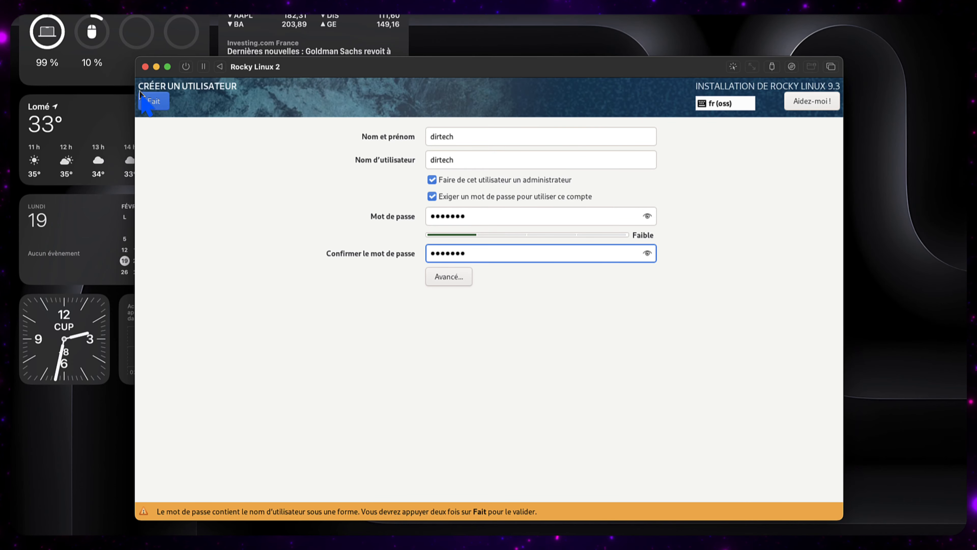
{"action": "left_click", "coordinate": [153, 101]}
{"action": "left_click", "coordinate": [151, 101]}
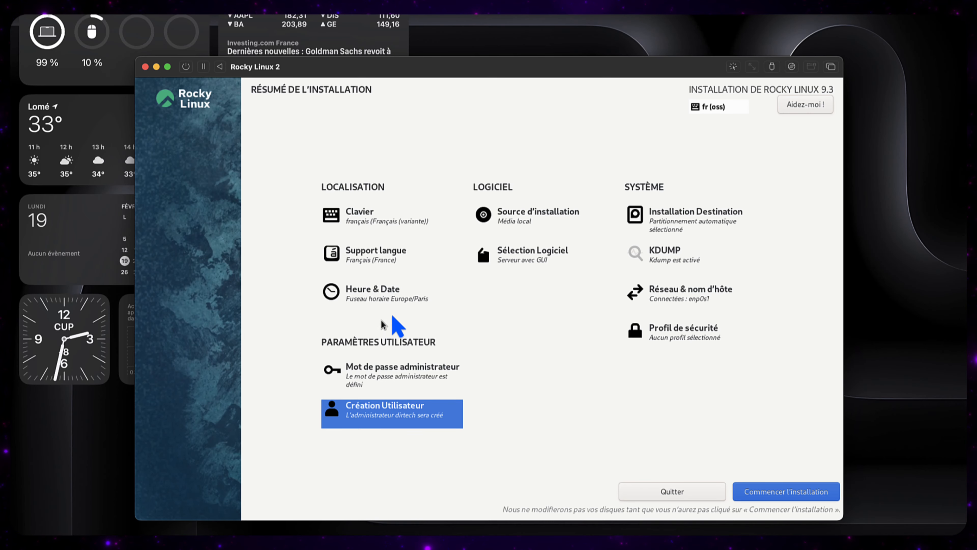
{"action": "left_click", "coordinate": [388, 299]}
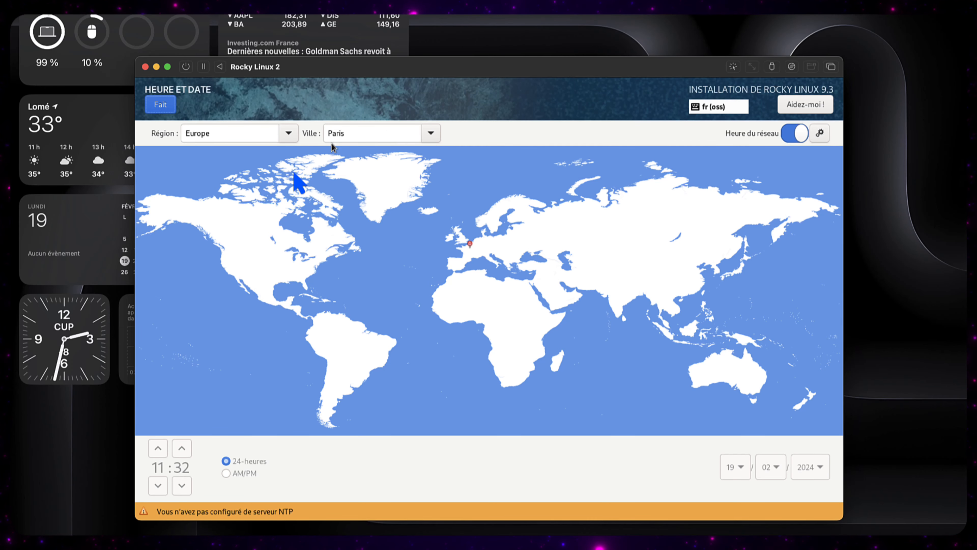
{"action": "left_click", "coordinate": [395, 134]}
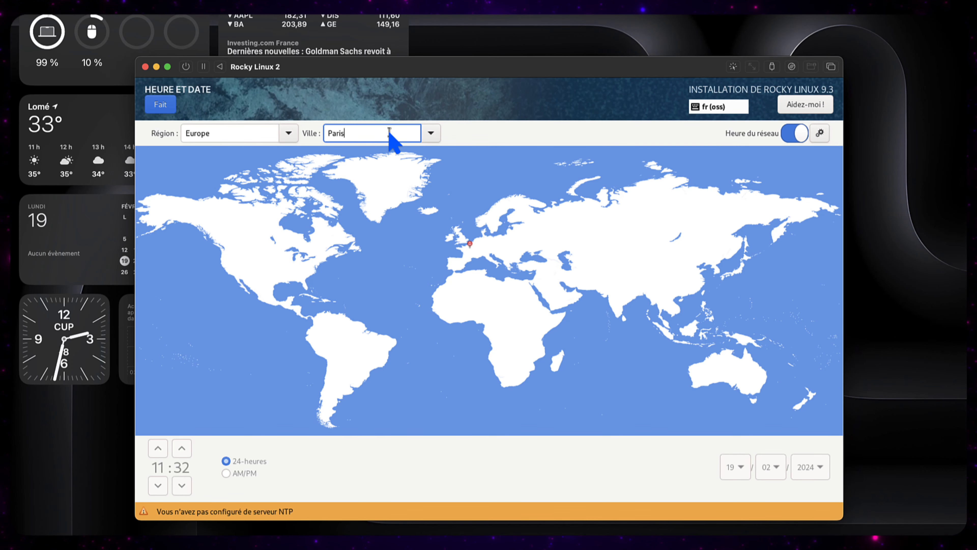
{"action": "left_click", "coordinate": [251, 133]}
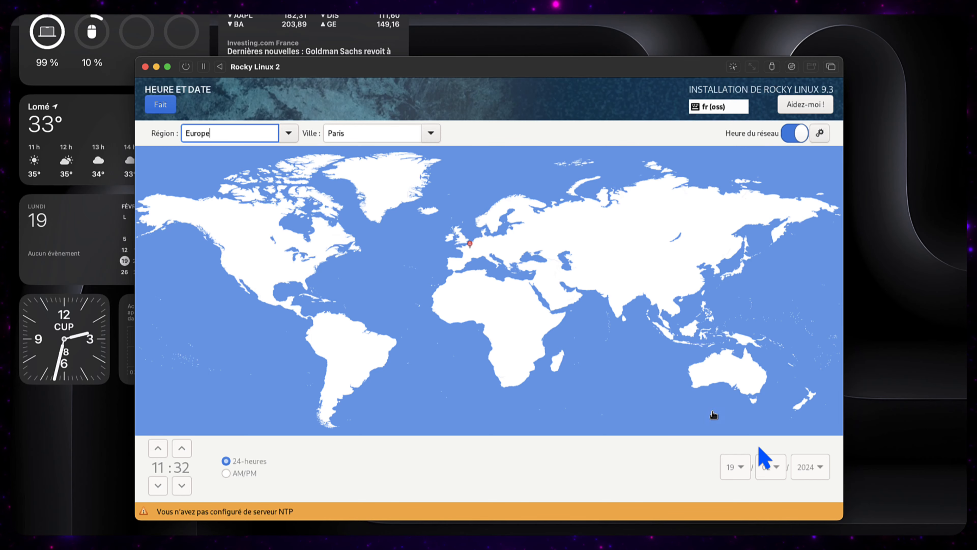
{"action": "left_click", "coordinate": [159, 104]}
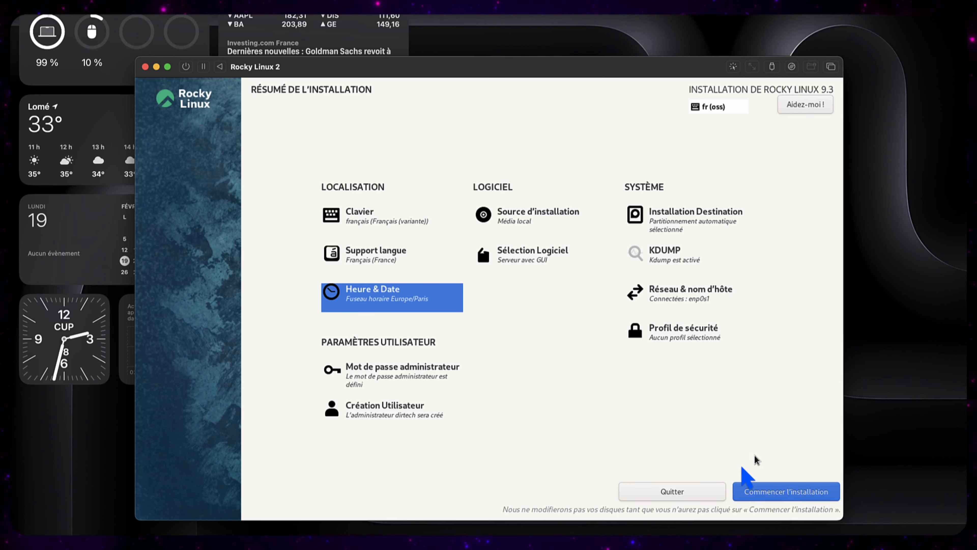
Step: Install Rocky Linux onto the disk and reboot once installation reaches Terminé
{"action": "left_click", "coordinate": [779, 496]}
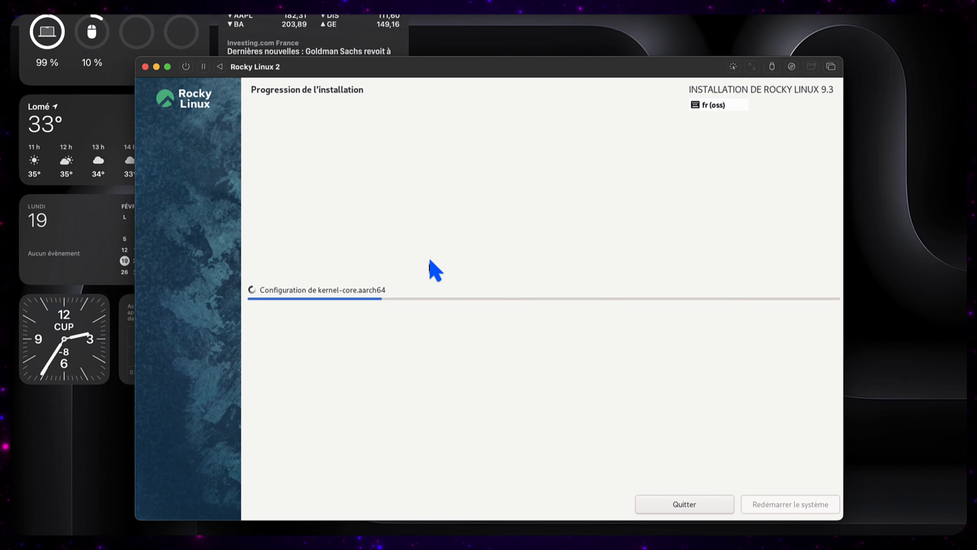
{"action": "left_click_drag", "start_coordinate": [435, 70], "coordinate": [434, 62]}
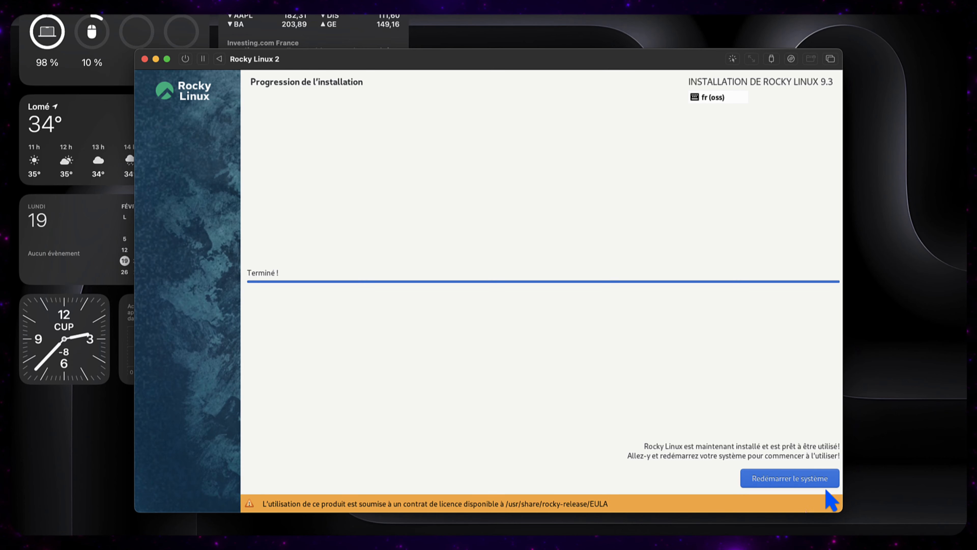
{"action": "left_click", "coordinate": [796, 479]}
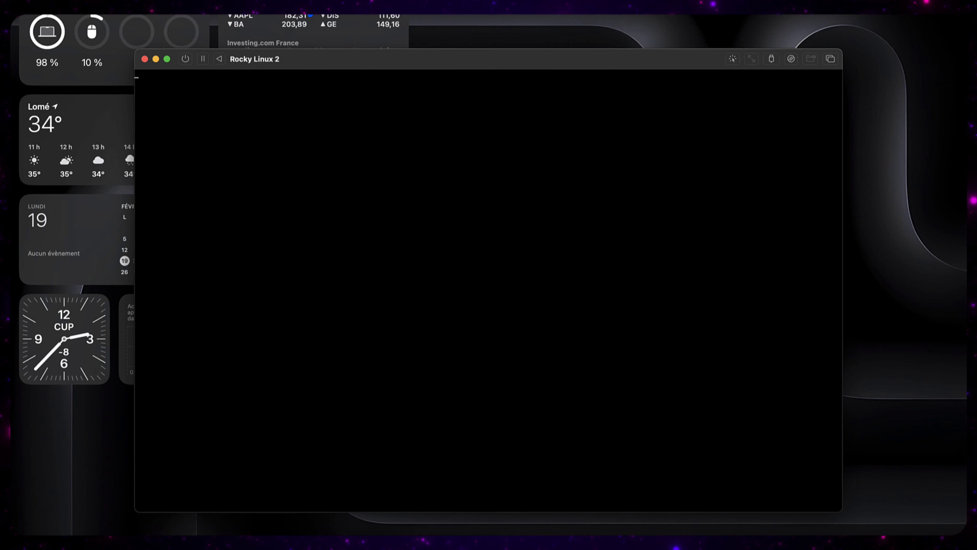
Step: Force-stop the Rocky Linux 2 VM and close its window
{"action": "left_click", "coordinate": [185, 59]}
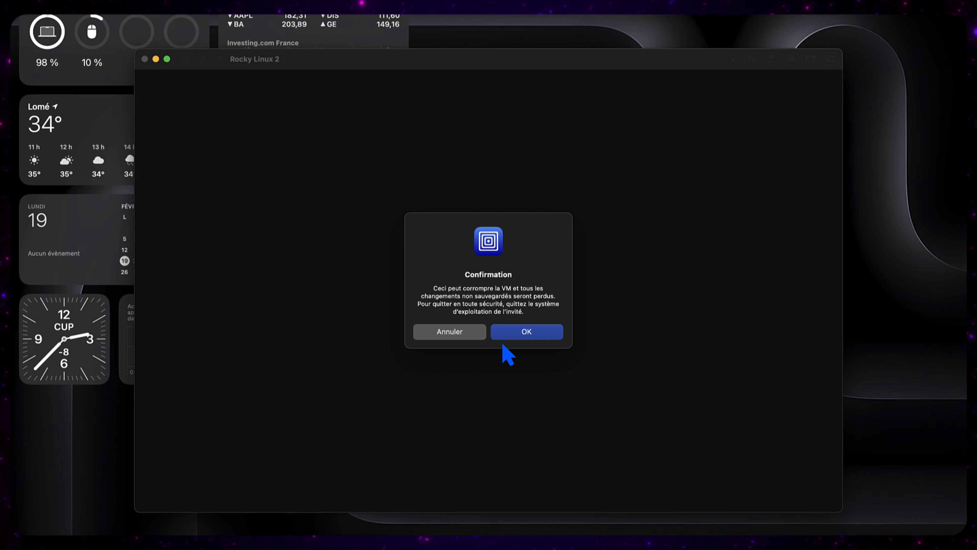
{"action": "left_click", "coordinate": [528, 334]}
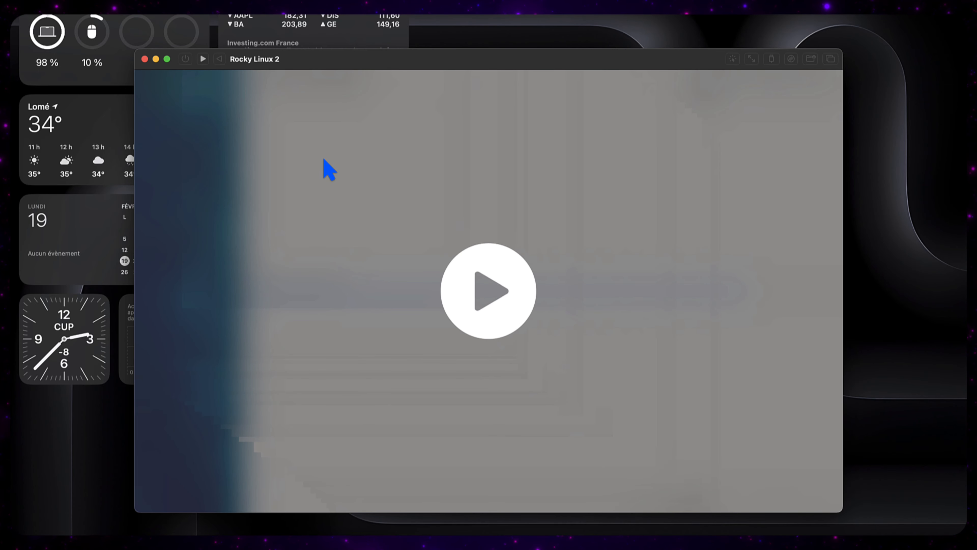
{"action": "left_click", "coordinate": [144, 59]}
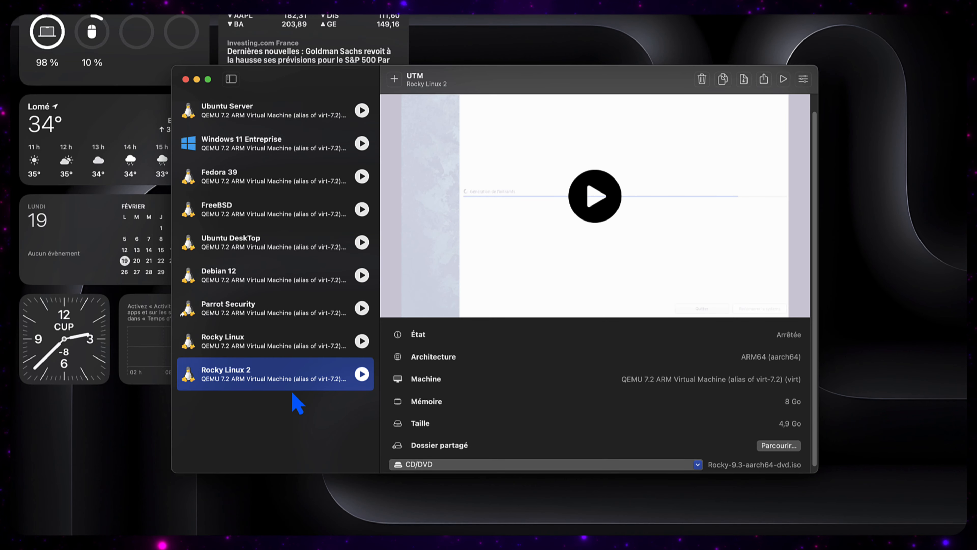
Step: Eject Rocky-9.3-aarch64-dvd.iso from the CD/DVD drive and start Rocky Linux 2
{"action": "scroll", "coordinate": [465, 428], "scroll_direction": "down", "scroll_amount": 1}
{"action": "left_click", "coordinate": [455, 459]}
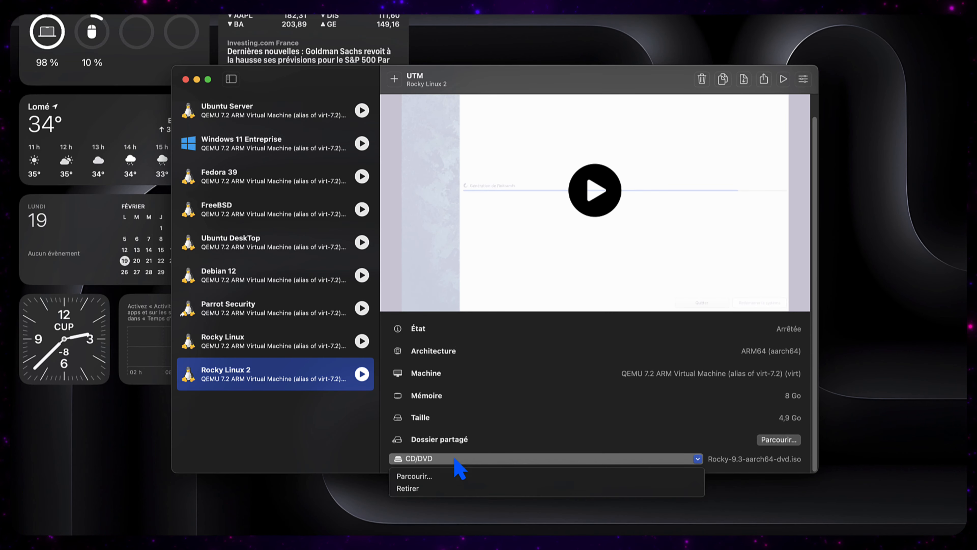
{"action": "left_click", "coordinate": [458, 488]}
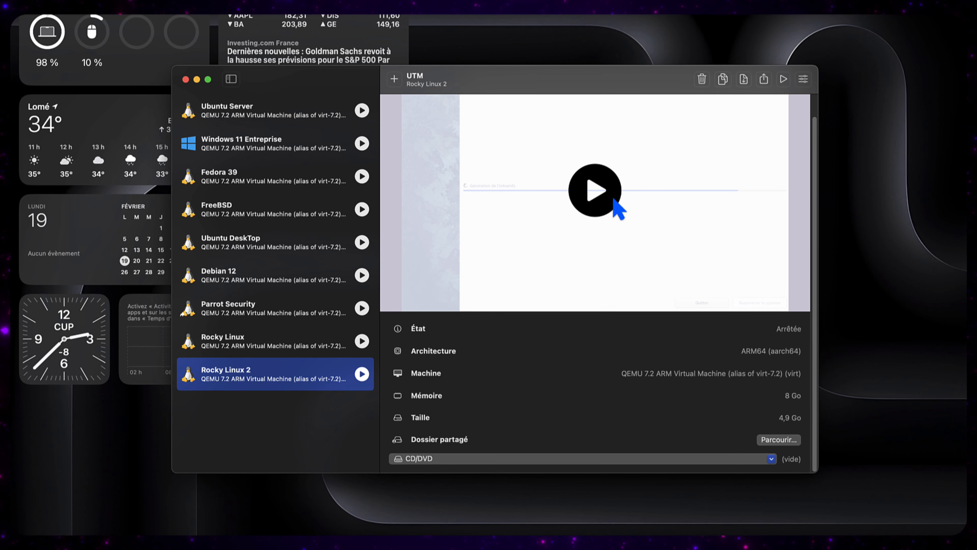
{"action": "left_click", "coordinate": [596, 184]}
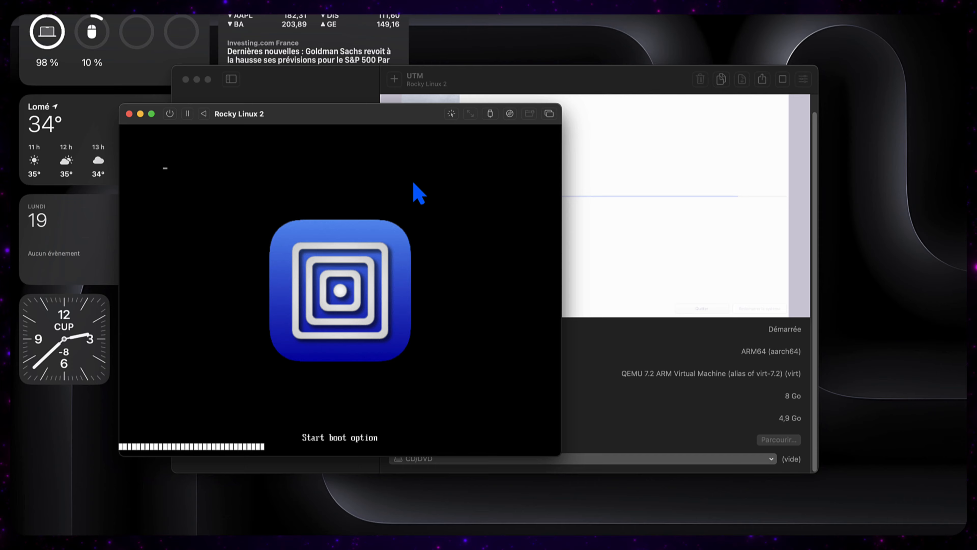
Step: Reposition the VM window and log in to the GNOME desktop with the user's password
{"action": "left_click_drag", "start_coordinate": [337, 102], "coordinate": [356, 66]}
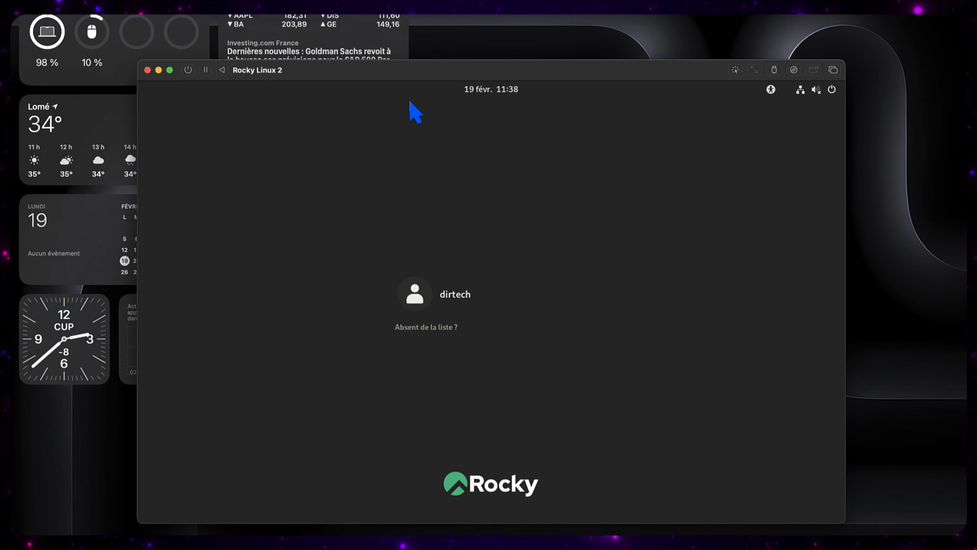
{"action": "mouse_move", "coordinate": [414, 71]}
{"action": "left_mouse_down"}
{"action": "mouse_move", "coordinate": [402, 57]}
{"action": "mouse_move", "coordinate": [412, 57]}
{"action": "left_mouse_up"}
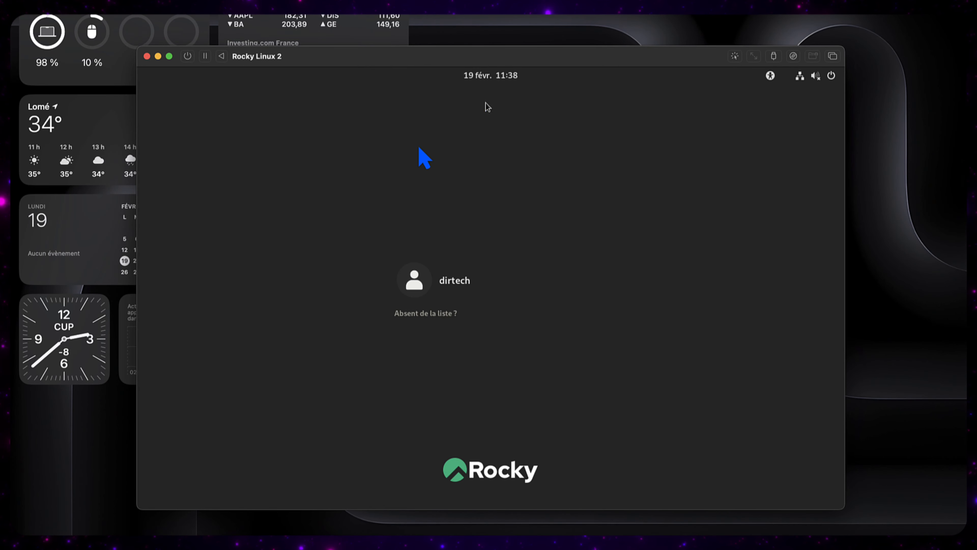
{"action": "left_click", "coordinate": [473, 291]}
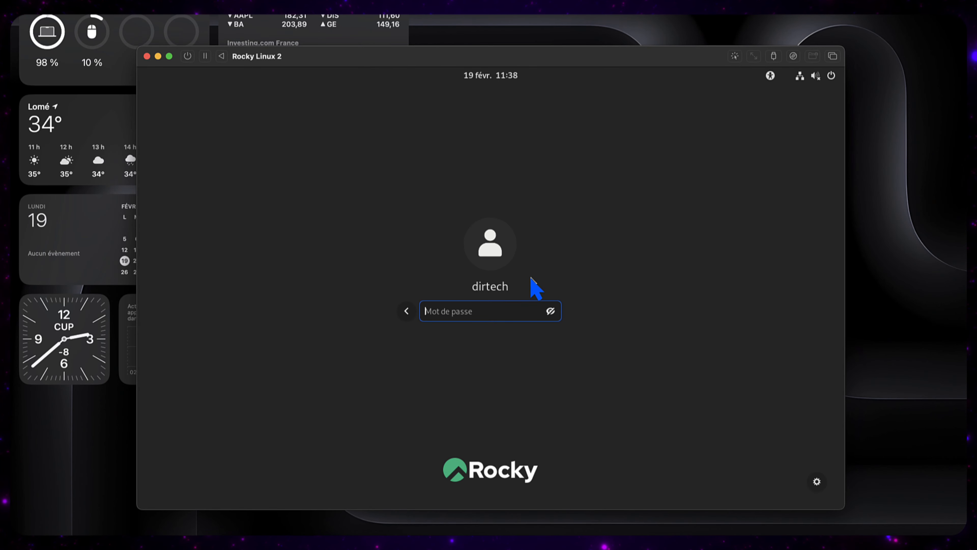
{"action": "type", "text": "••••"}
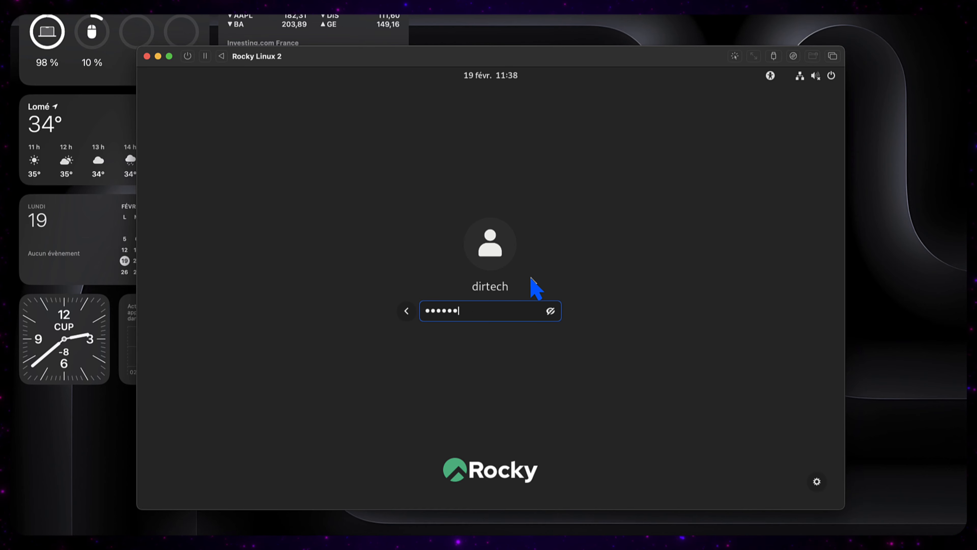
{"action": "type", "text": "•••"}
{"action": "key", "text": "Return"}
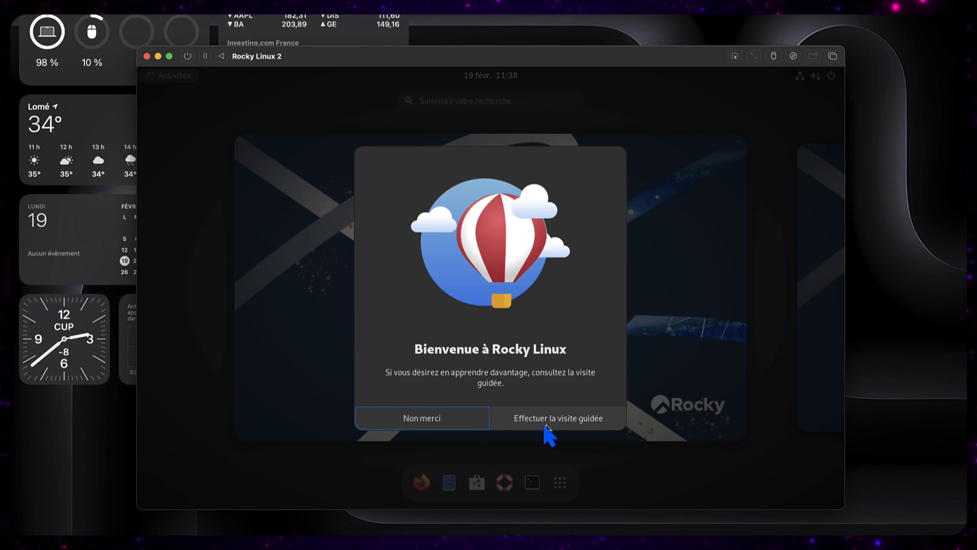
Step: Page through the Rocky Linux guided tour to the end, close it, and show Activités
{"action": "left_click", "coordinate": [555, 418]}
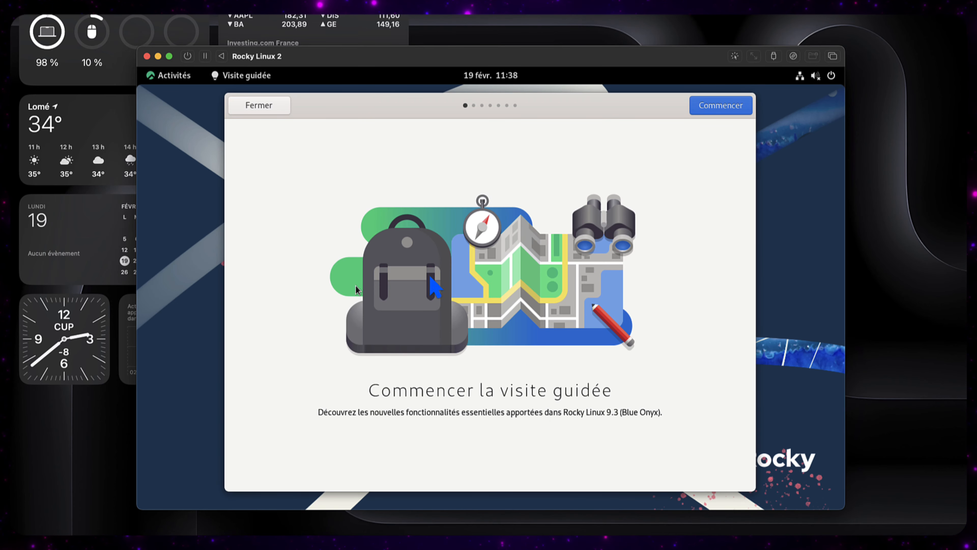
{"action": "left_click", "coordinate": [723, 105]}
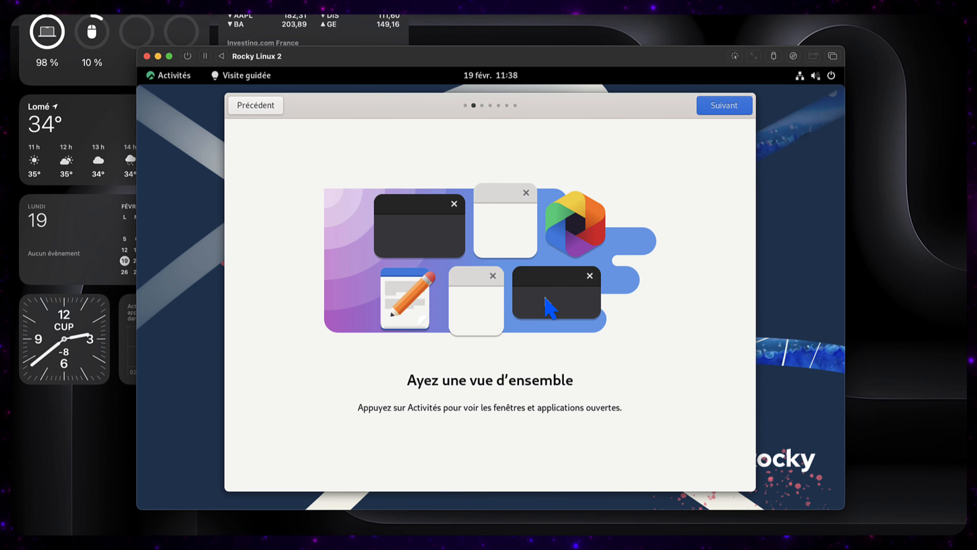
{"action": "left_click", "coordinate": [719, 103]}
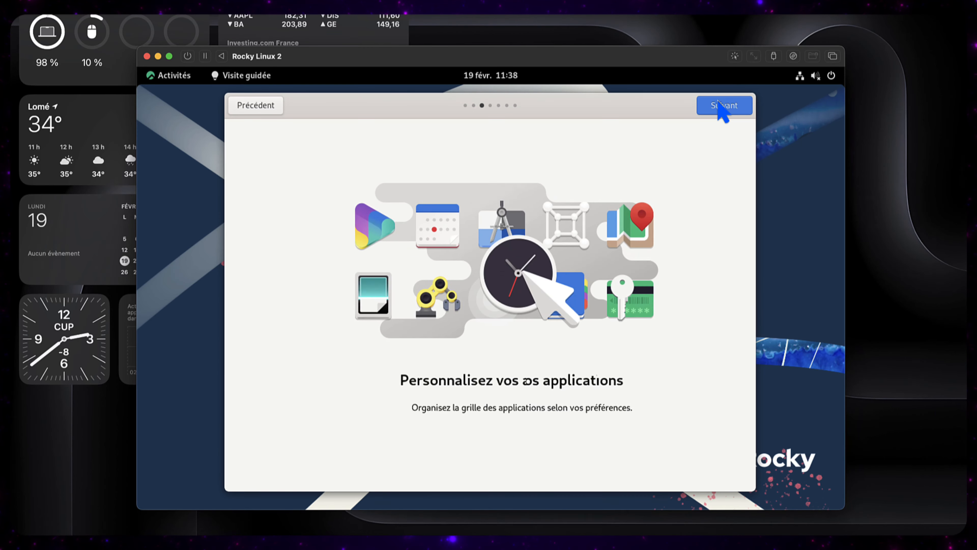
{"action": "left_click", "coordinate": [719, 106]}
{"action": "left_click", "coordinate": [721, 108]}
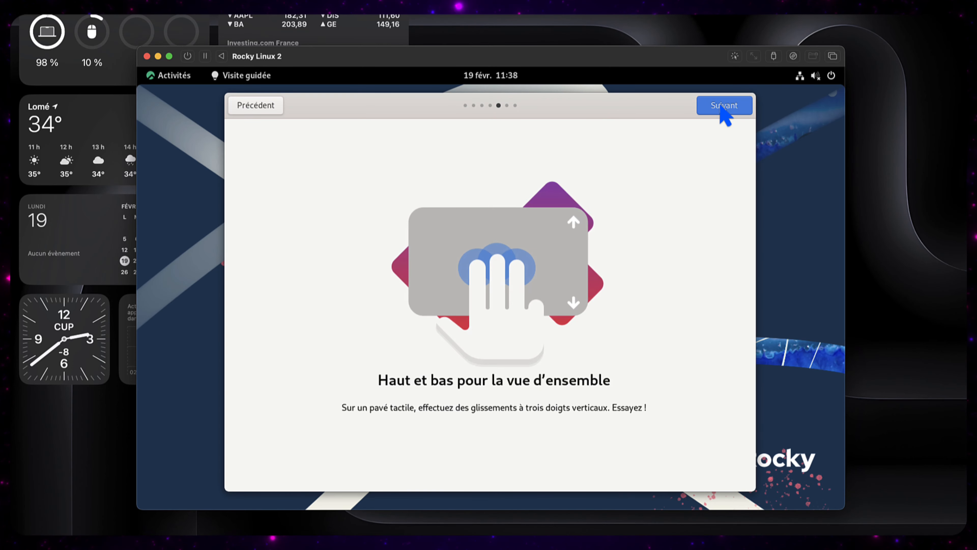
{"action": "left_click", "coordinate": [721, 108]}
{"action": "left_click", "coordinate": [721, 108]}
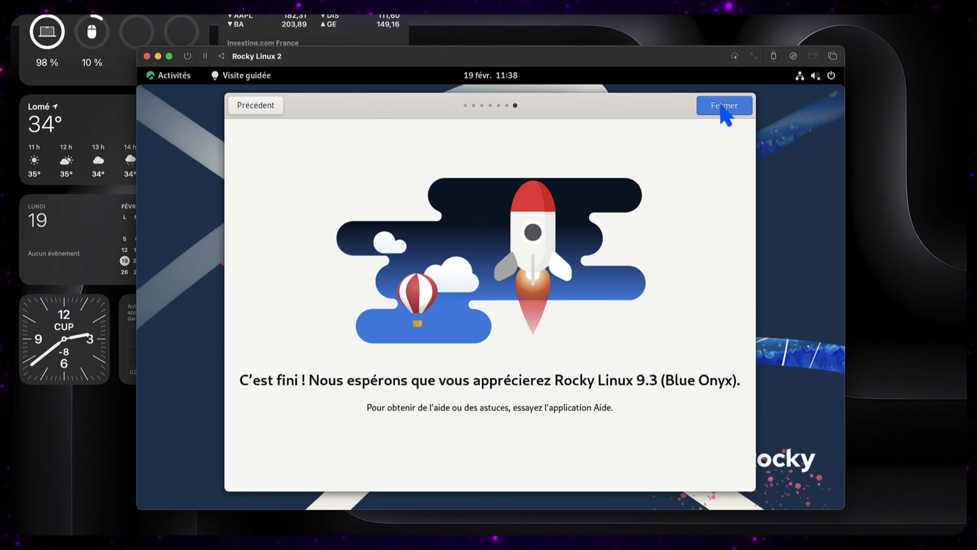
{"action": "left_click", "coordinate": [722, 109]}
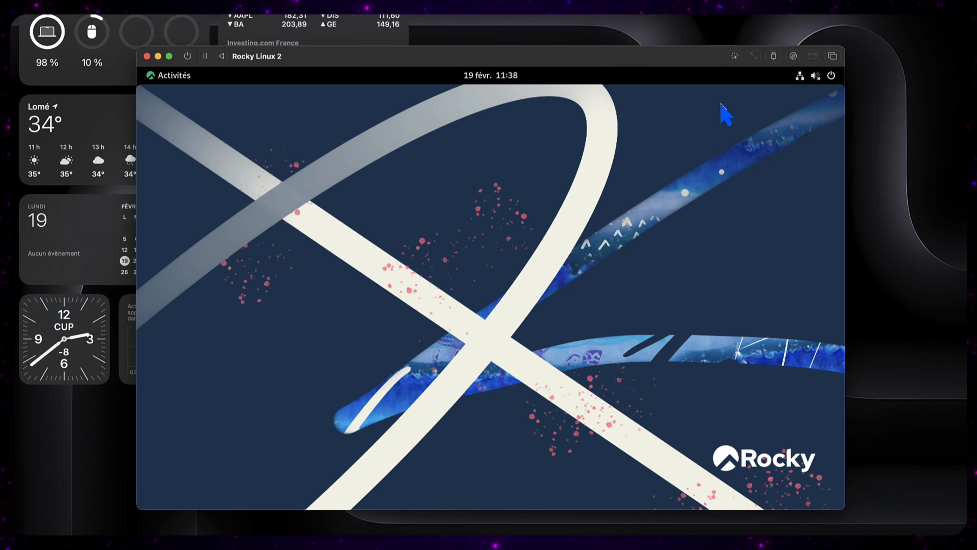
{"action": "left_click", "coordinate": [173, 77]}
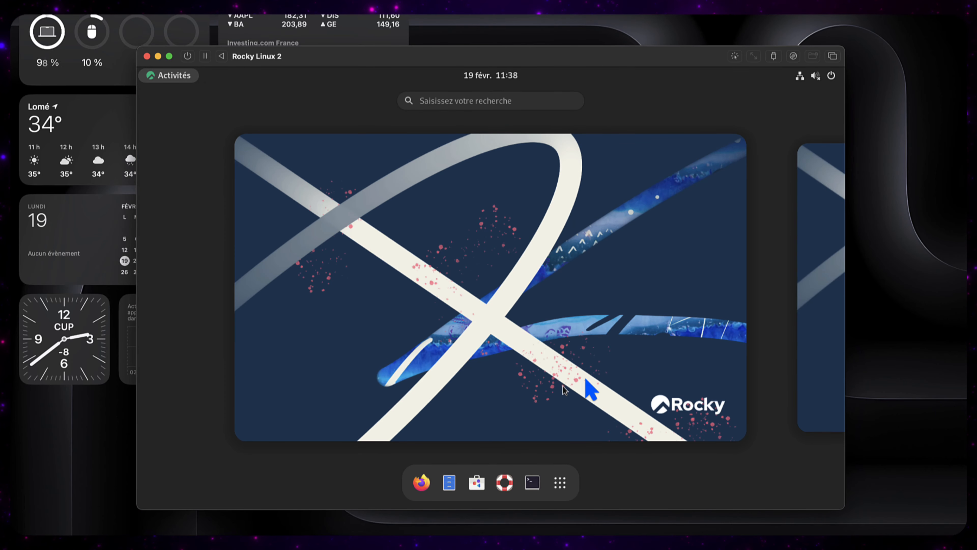
Step: Launch an enlarged Terminal in the guest and switch to root with su
{"action": "left_click", "coordinate": [532, 482]}
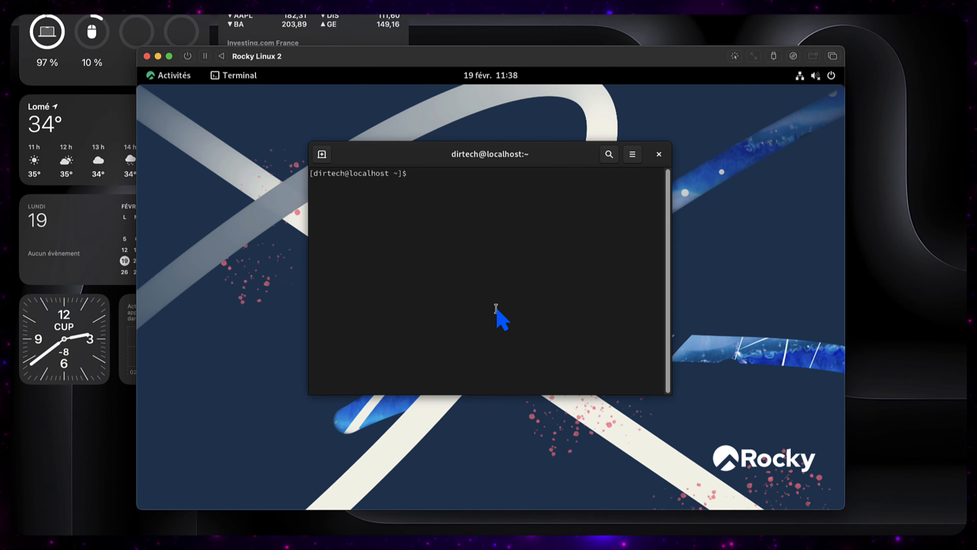
{"action": "left_click_drag", "start_coordinate": [441, 158], "coordinate": [300, 118]}
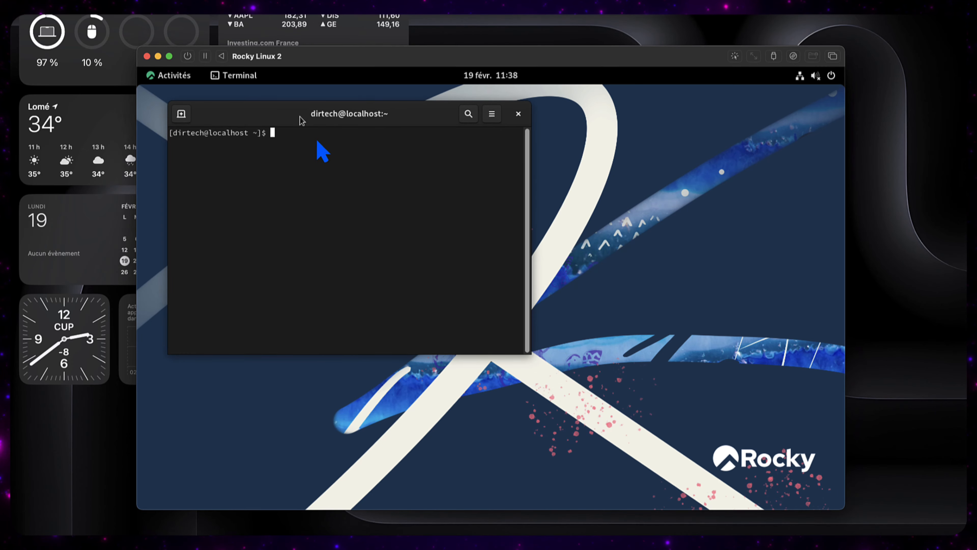
{"action": "left_click_drag", "start_coordinate": [530, 354], "coordinate": [788, 444]}
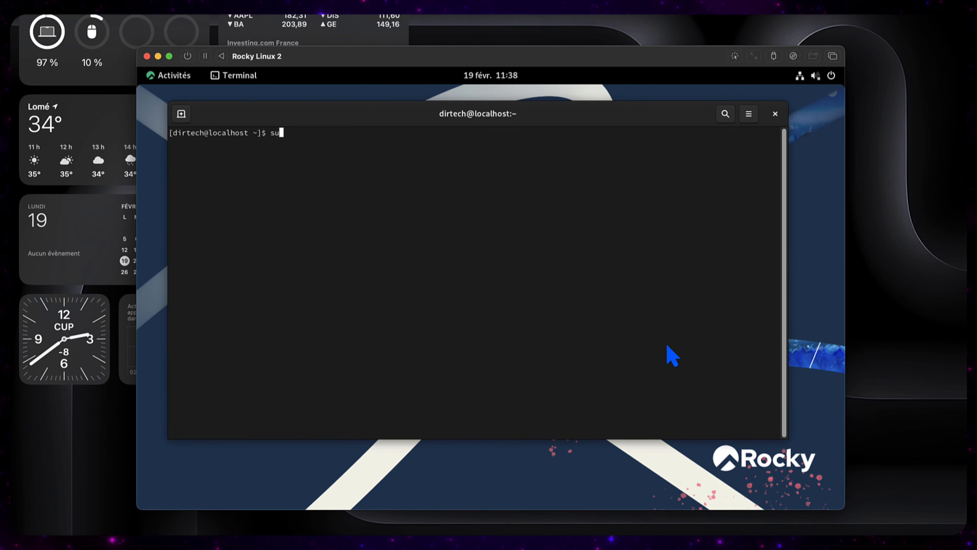
{"action": "key", "text": "Return"}
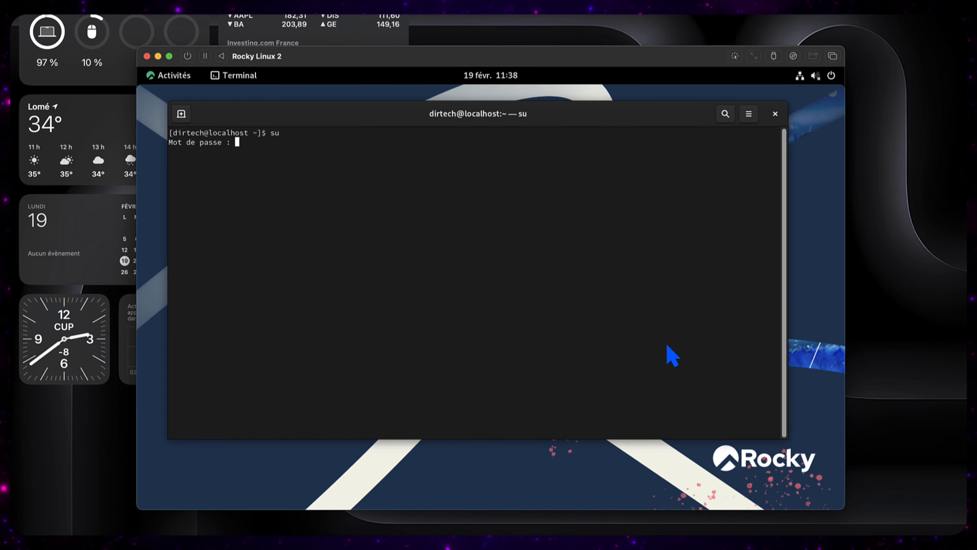
{"action": "key", "text": "Return"}
{"action": "key", "text": "Return"}
{"action": "key", "text": "Return"}
{"action": "key", "text": "Return"}
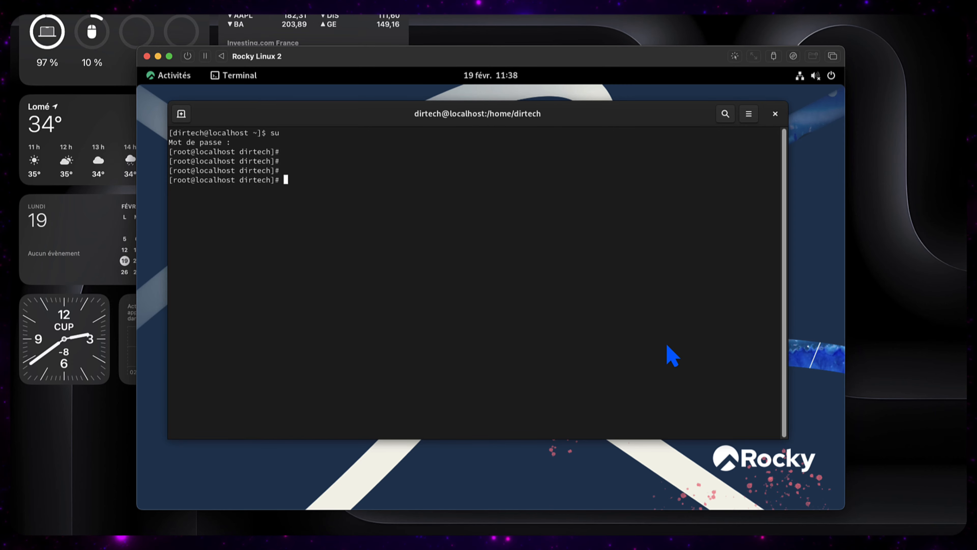
{"action": "type", "text": "cd"}
Step: Run dnf update, confirm with o, and unlock the guest session while it runs
{"action": "key", "text": "Return"}
{"action": "key", "text": "Return"}
{"action": "key", "text": "Return"}
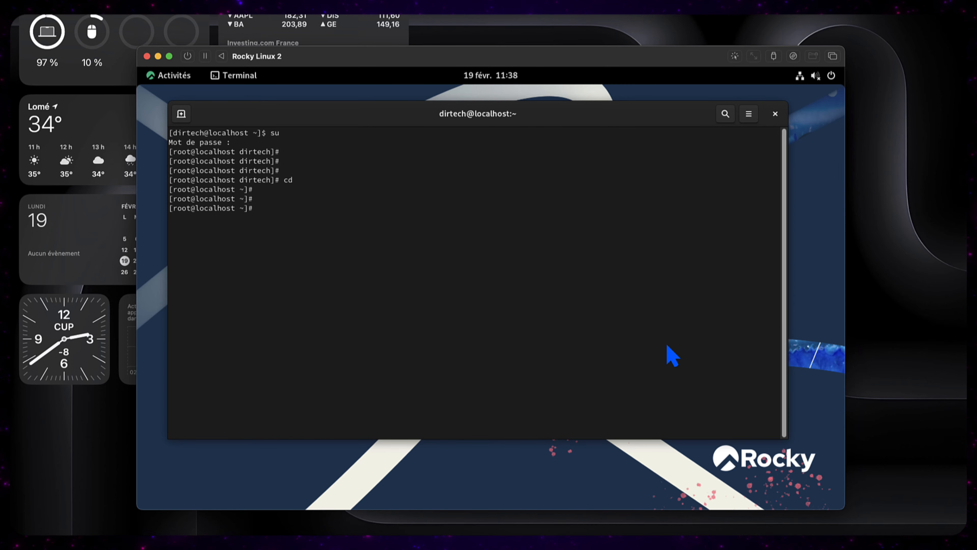
{"action": "type", "text": "dnf update"}
{"action": "key", "text": "Return"}
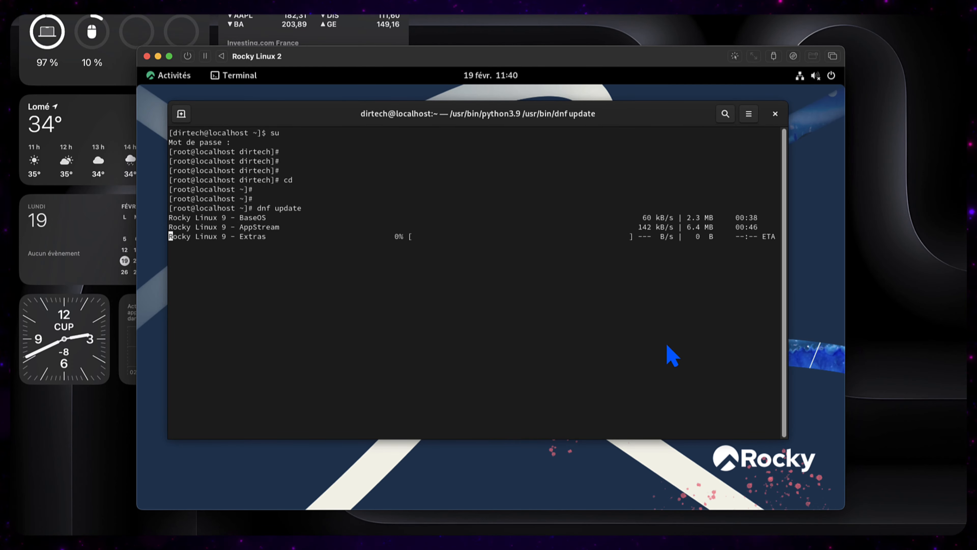
{"action": "type", "text": "o"}
{"action": "key", "text": "Return"}
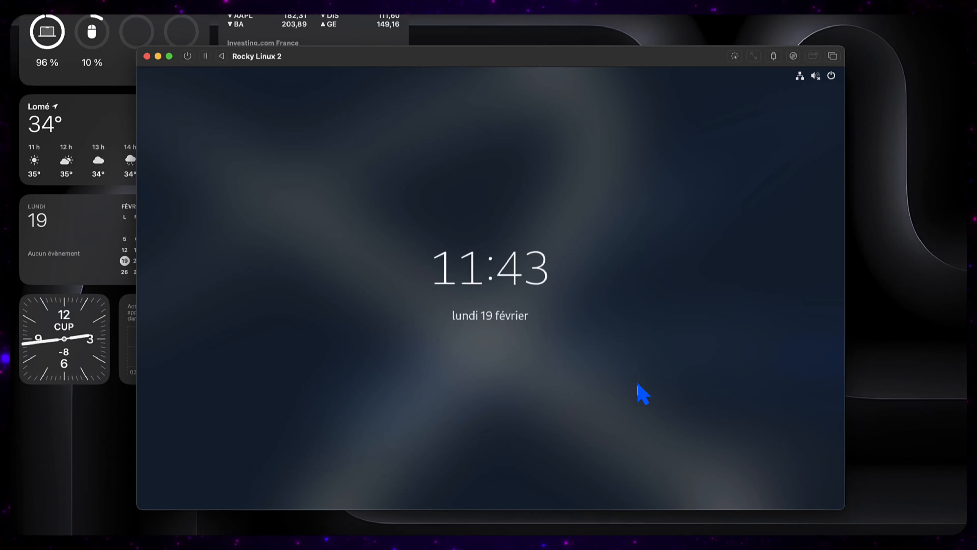
{"action": "left_click", "coordinate": [637, 385]}
{"action": "type", "text": "•••••••"}
{"action": "key", "text": "Return"}
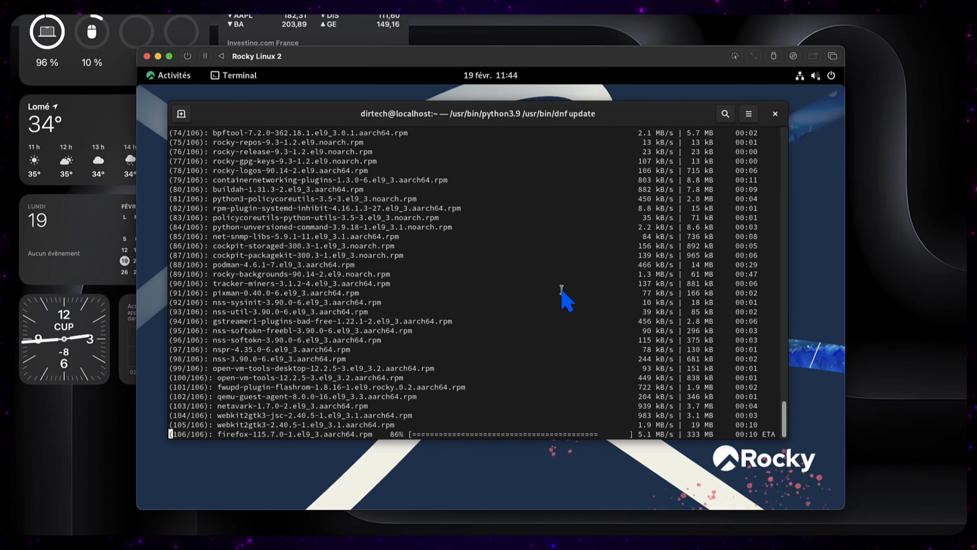